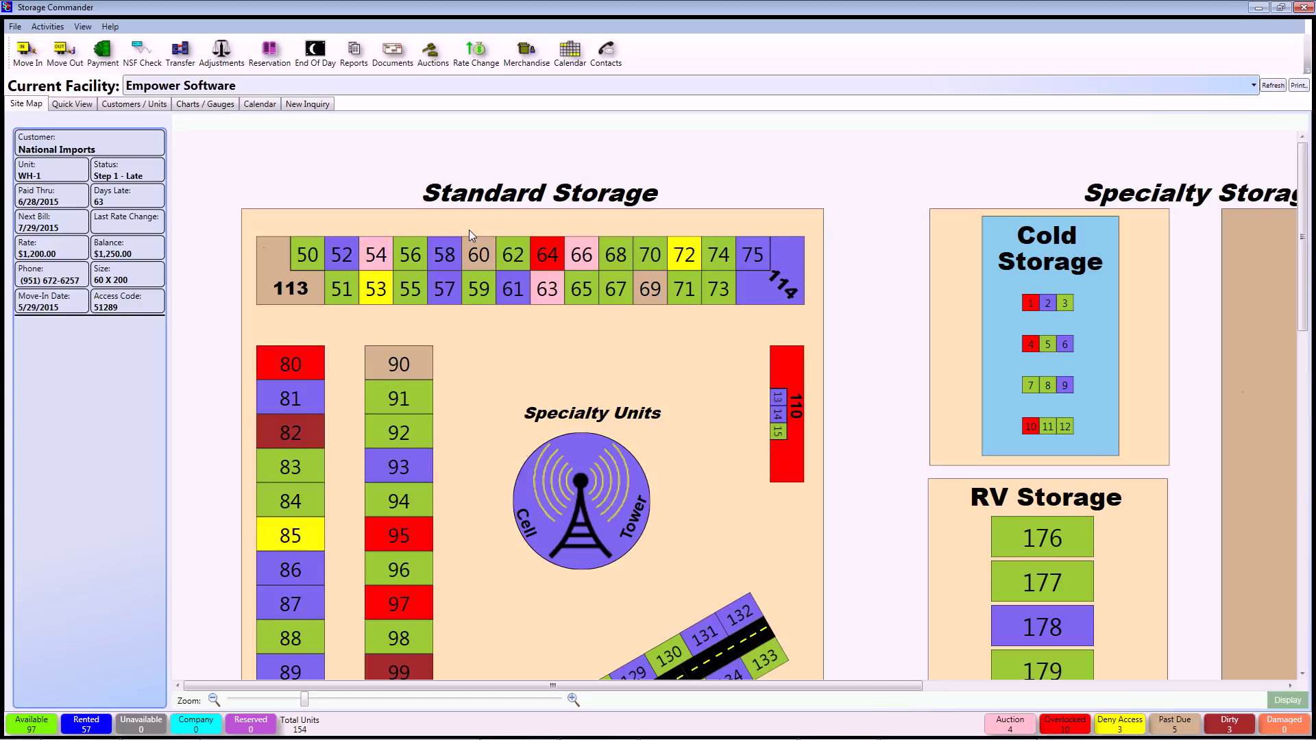
Start an existing-contract setup and choose unit 98, a 10 X 20 standard unit at $120.00.
click(41, 27)
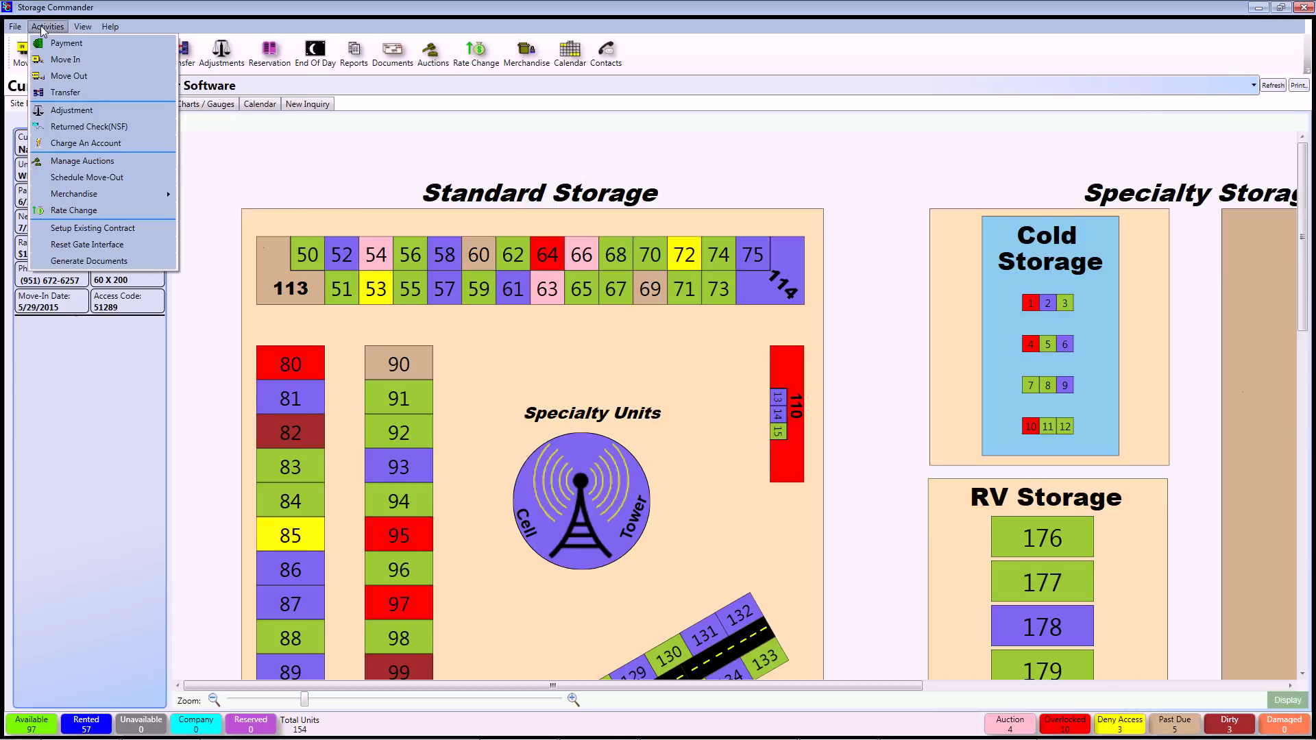
click(92, 232)
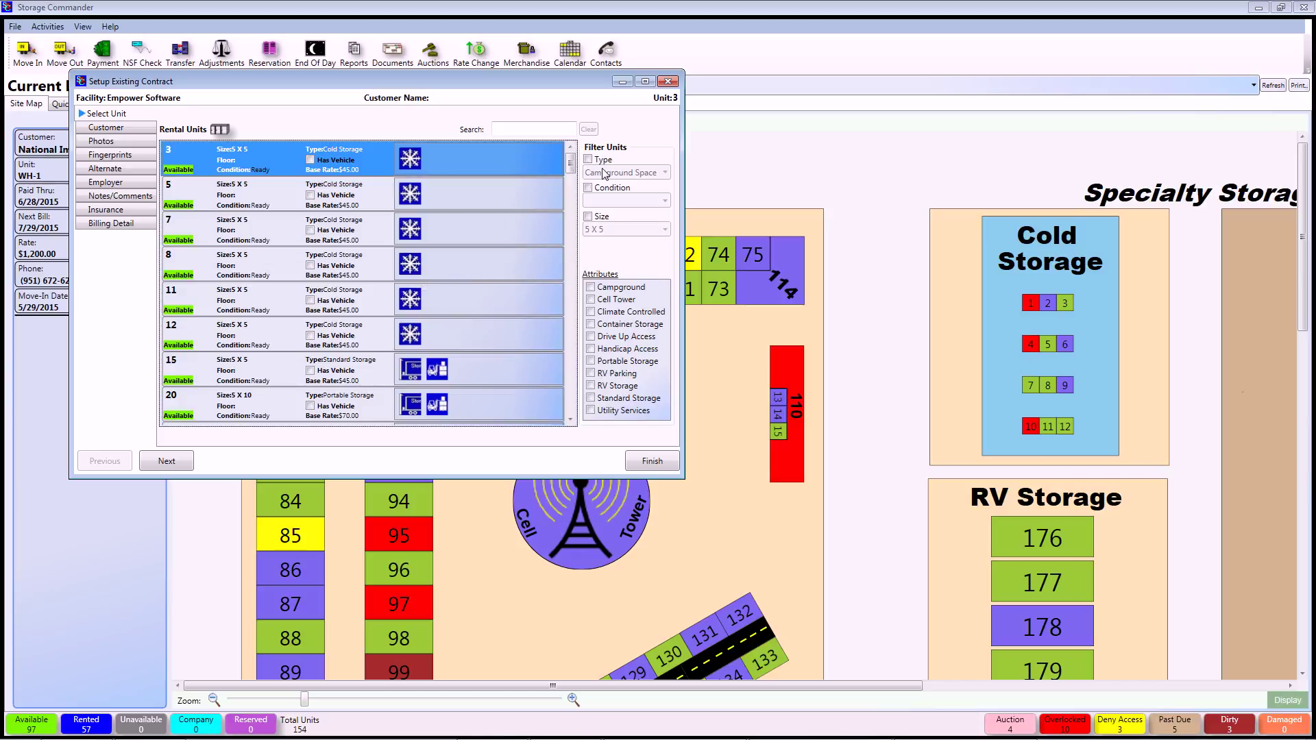
mouse_move(570, 167)
mouse_down()
mouse_move(568, 239)
mouse_move(569, 159)
mouse_up()
click(529, 129)
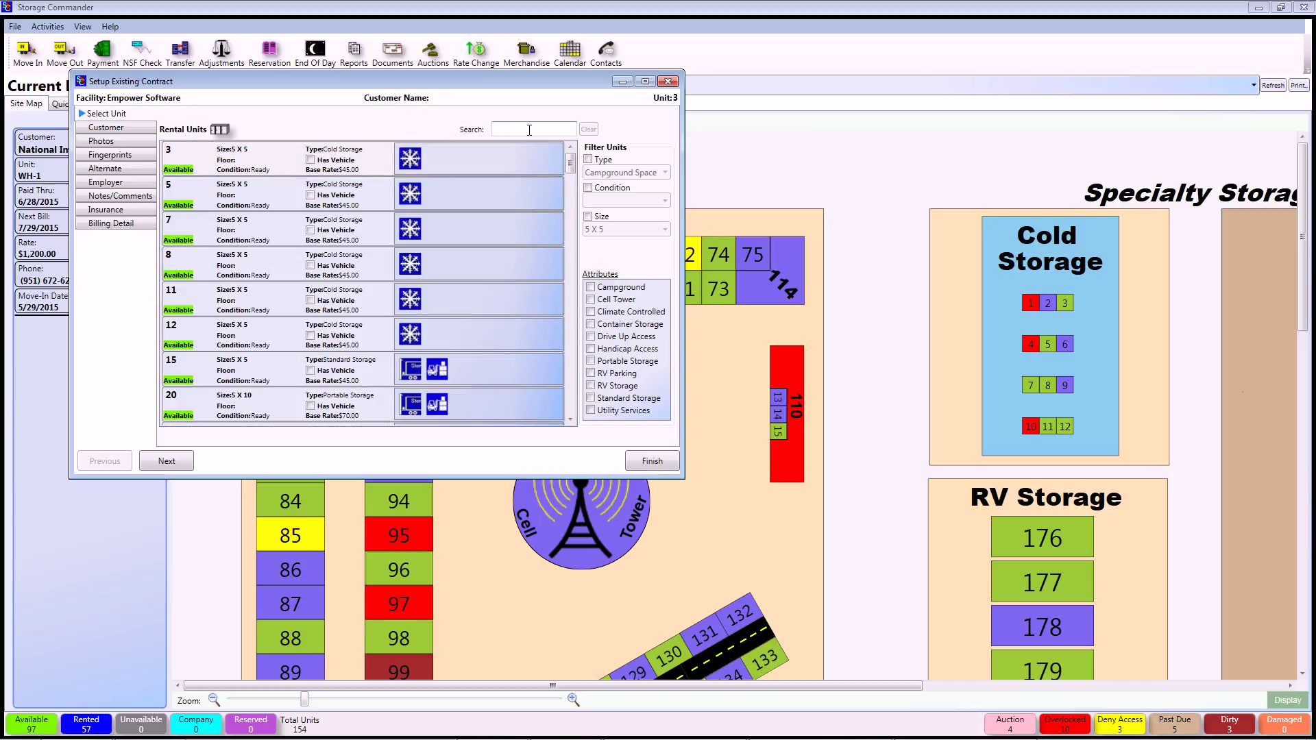
text(98)
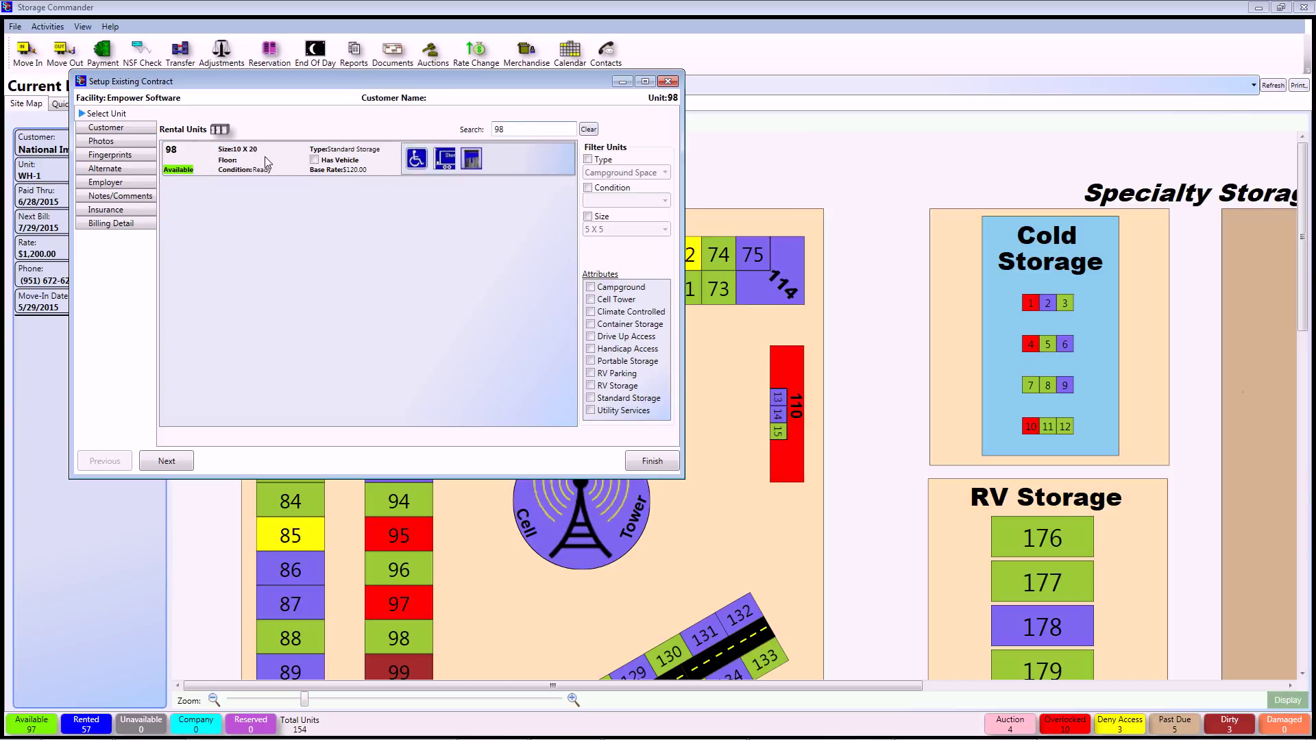
click(234, 160)
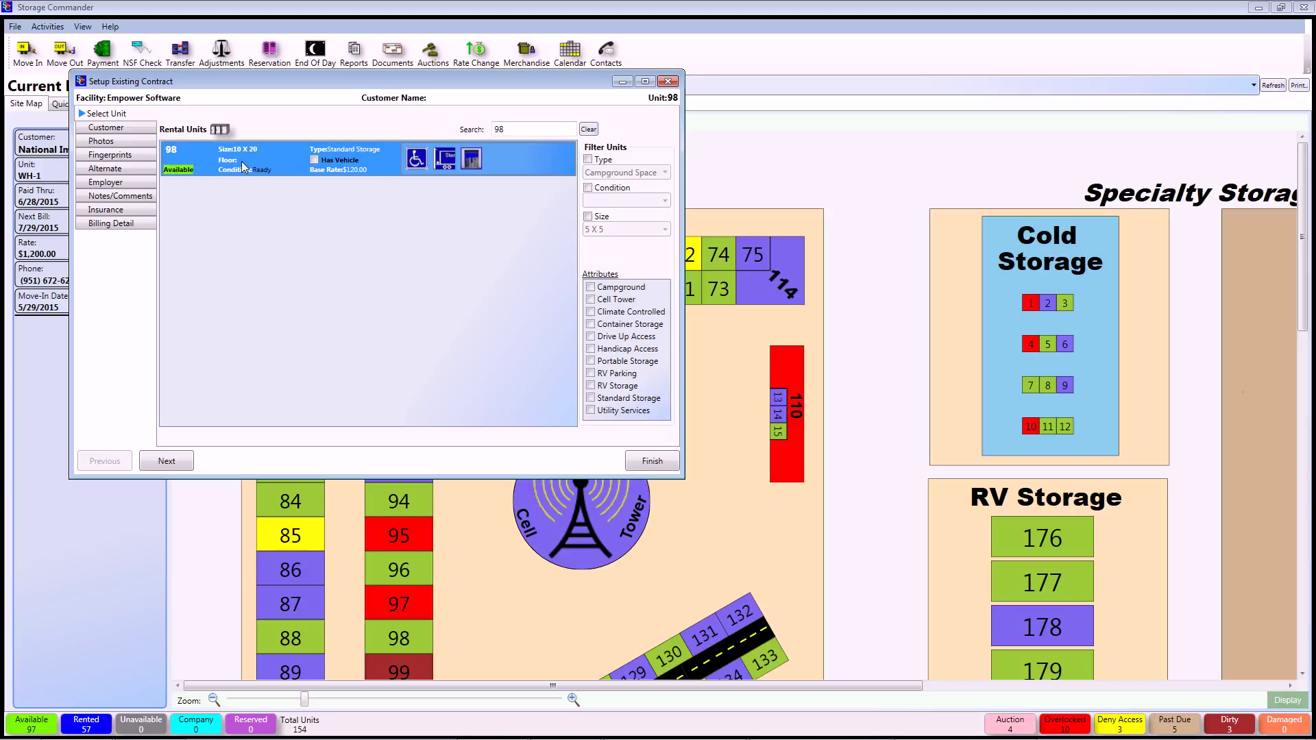
Pick the contract's customer from existing records, including inactive customers, to fill name, address and phone.
click(106, 128)
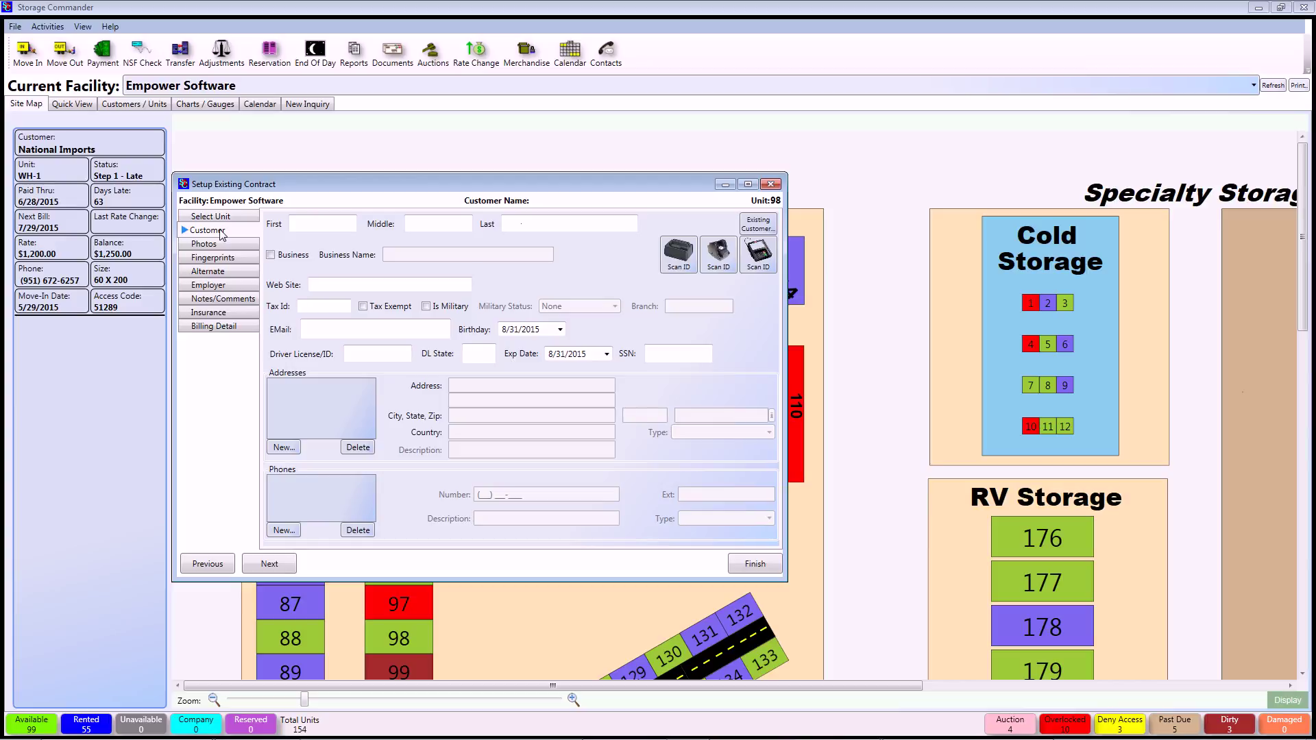
click(765, 229)
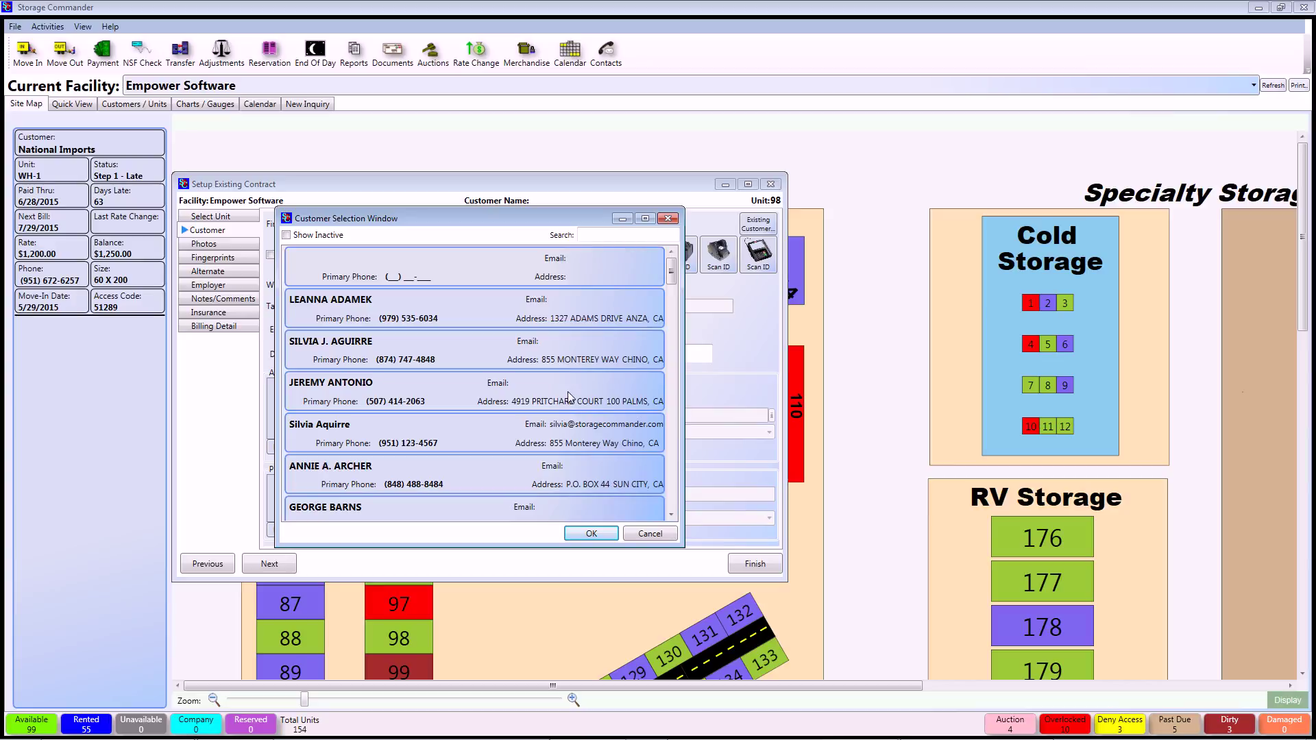
click(286, 235)
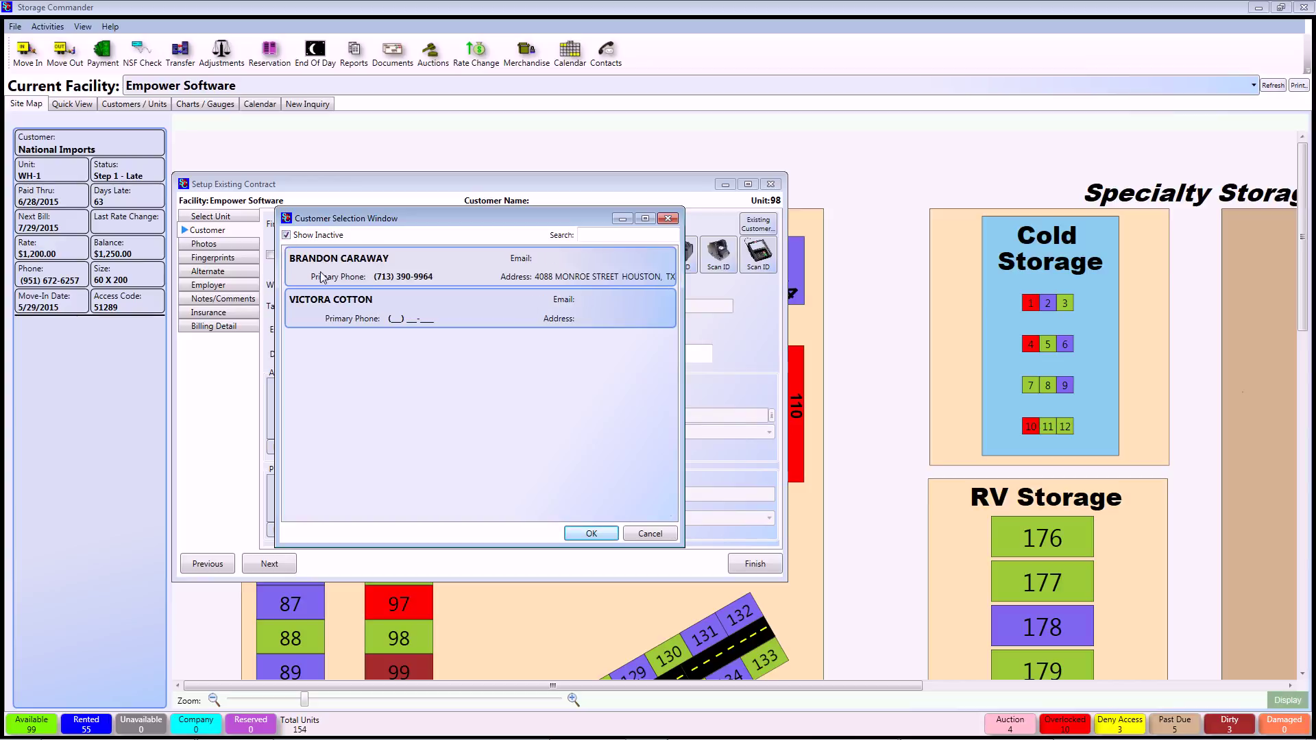
click(439, 276)
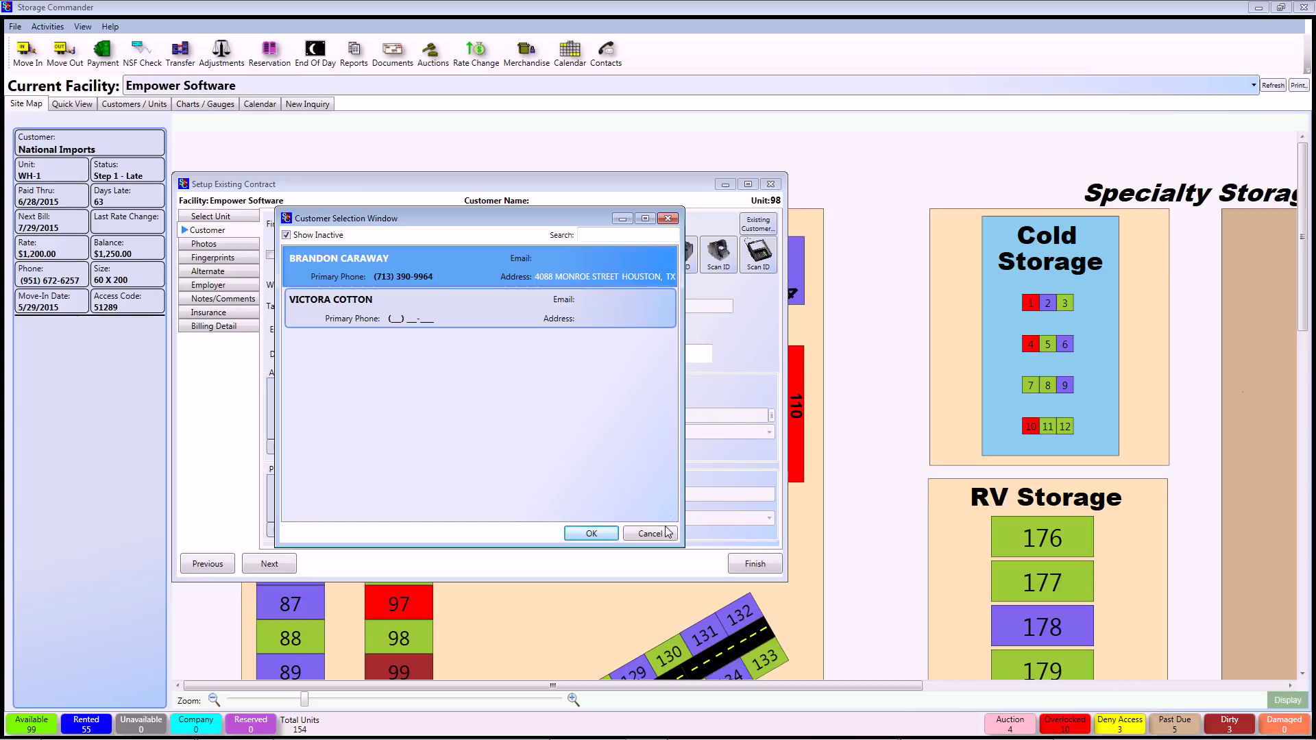
click(591, 534)
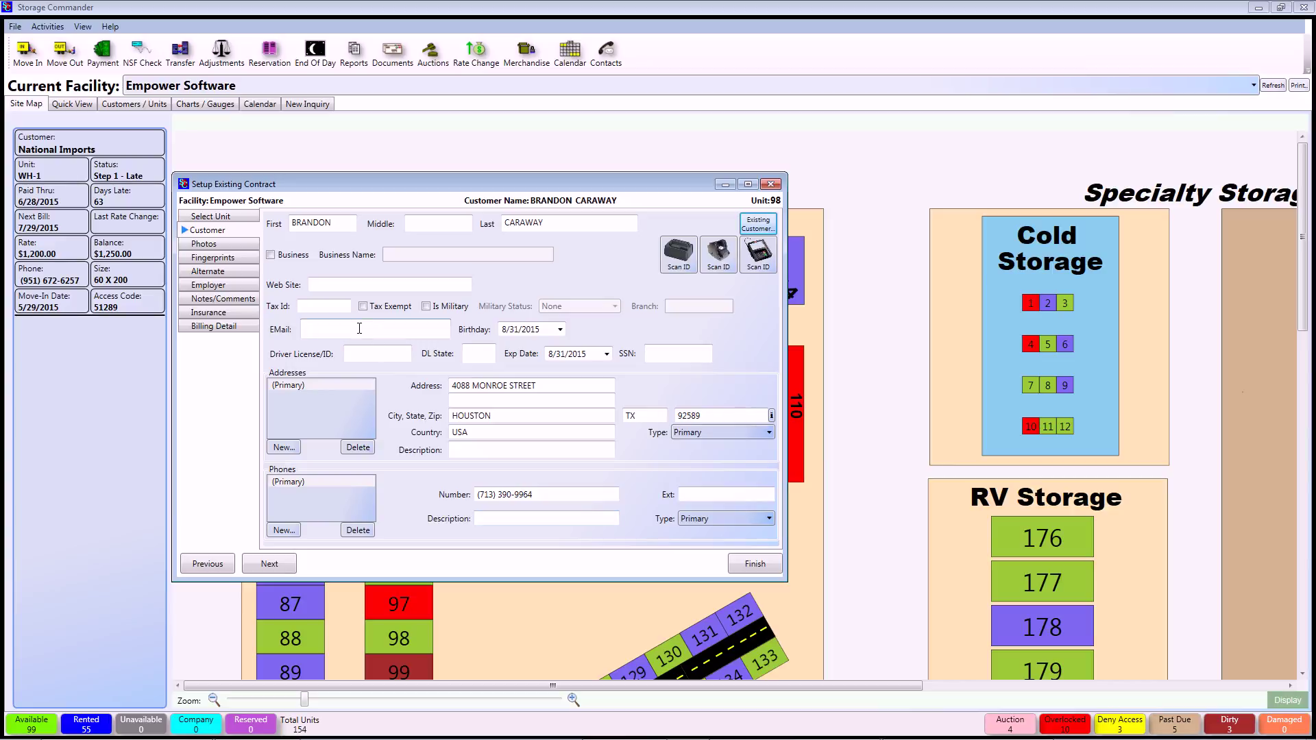
click(220, 244)
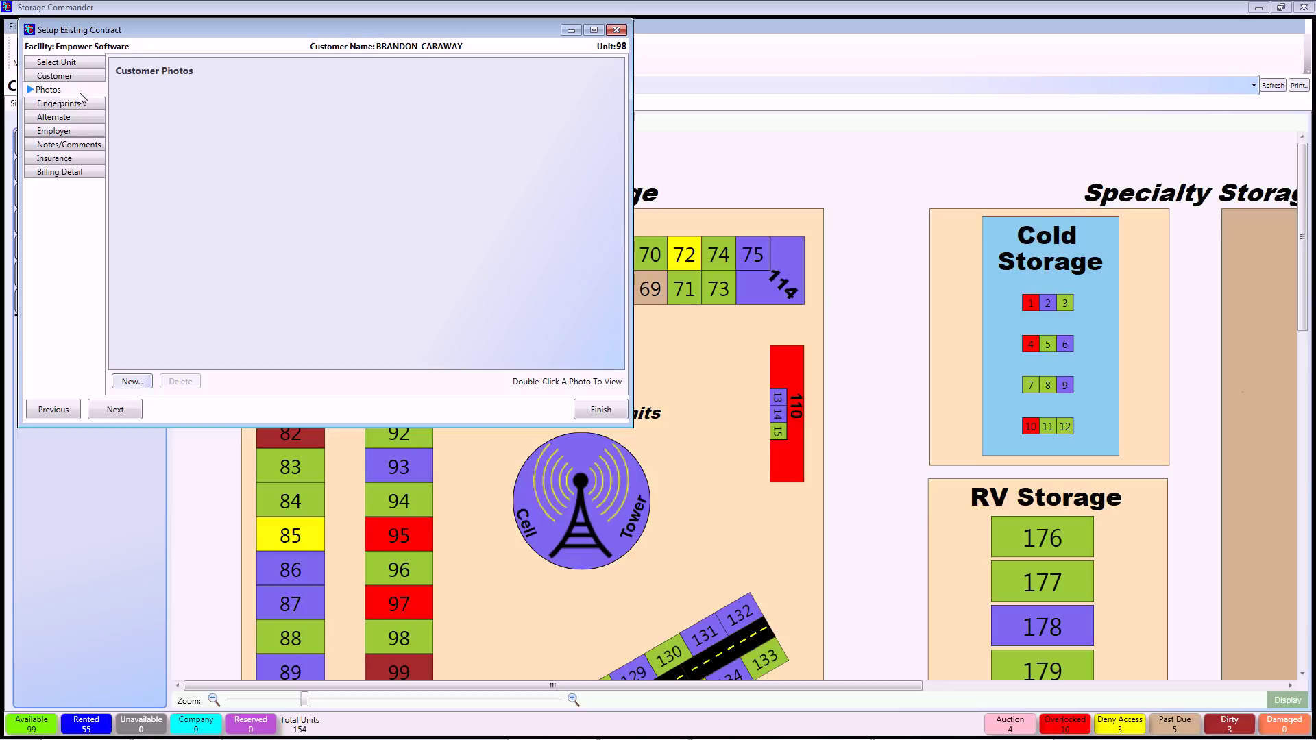
click(81, 106)
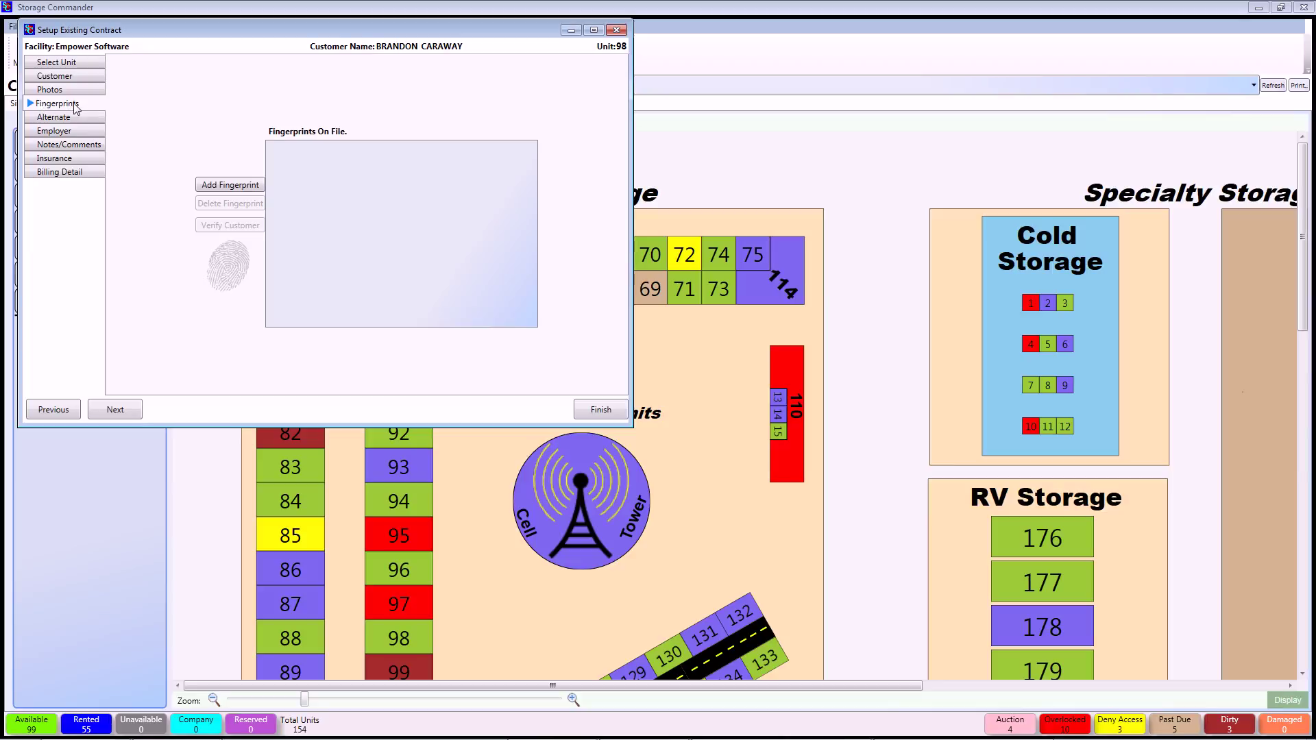
click(67, 118)
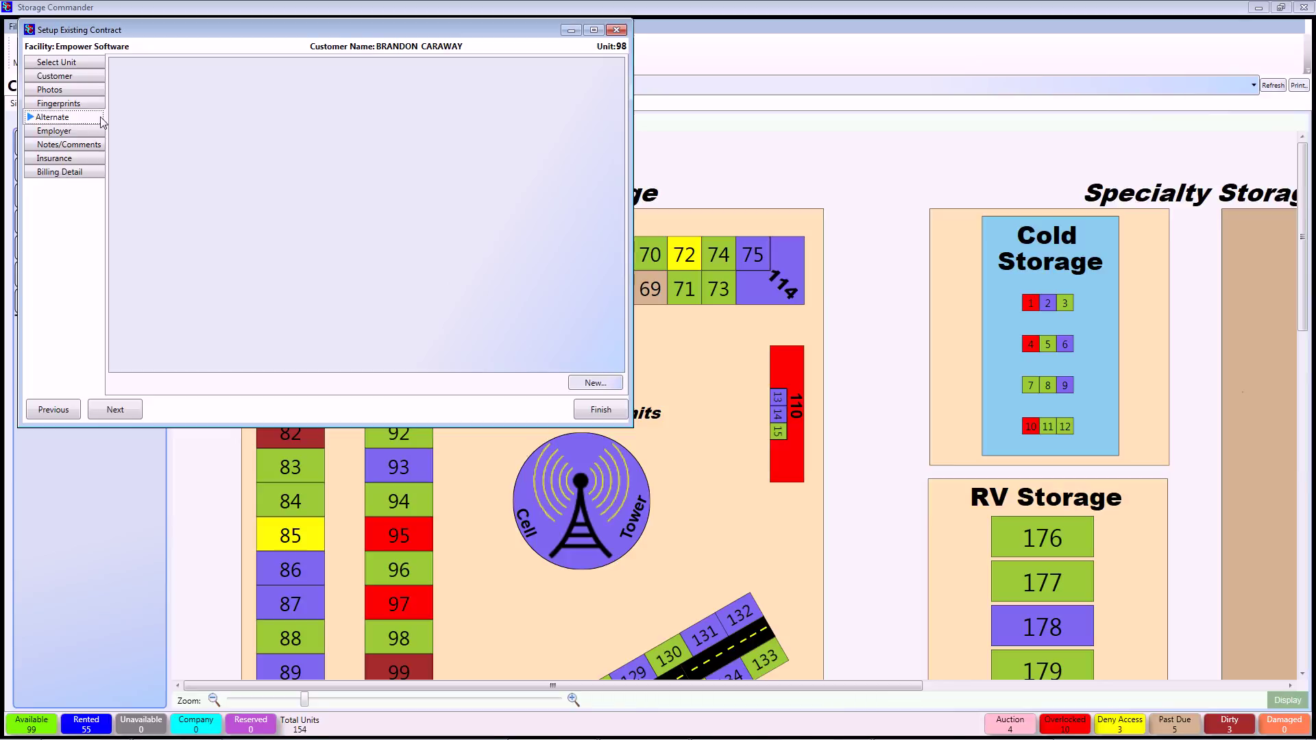
click(84, 134)
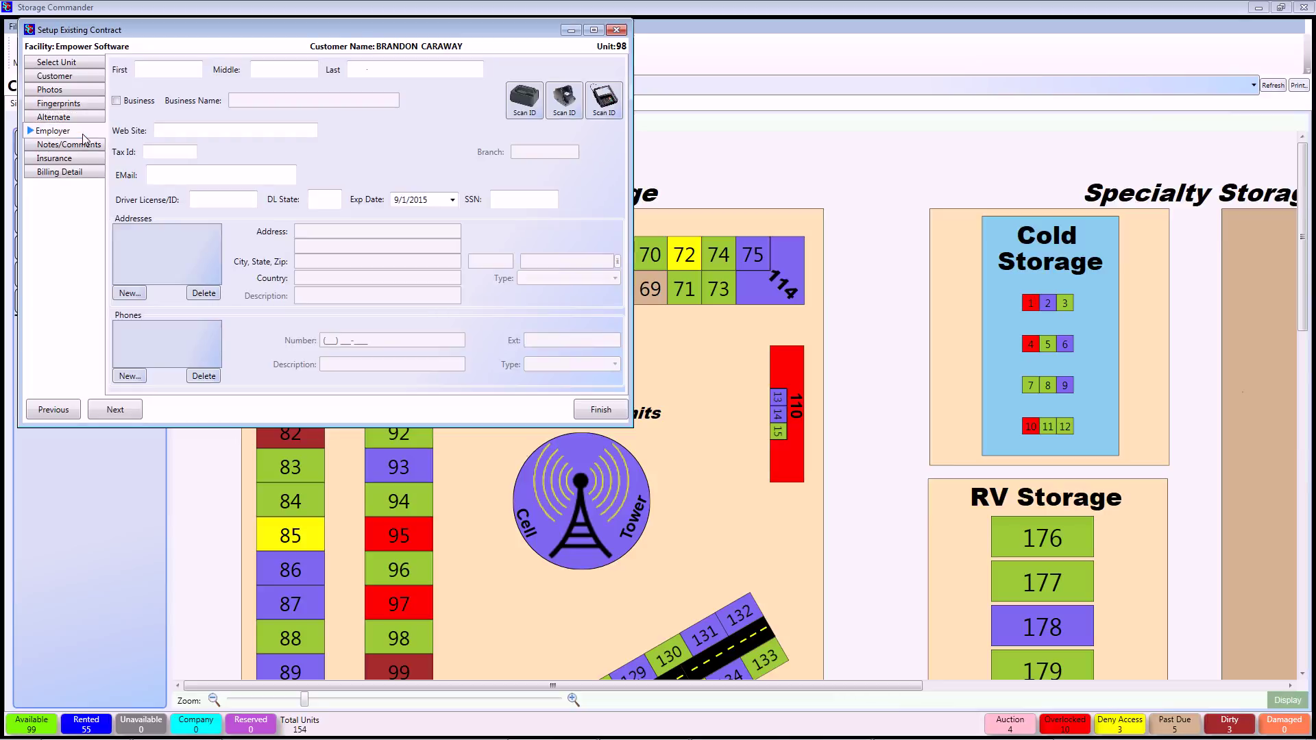
click(81, 77)
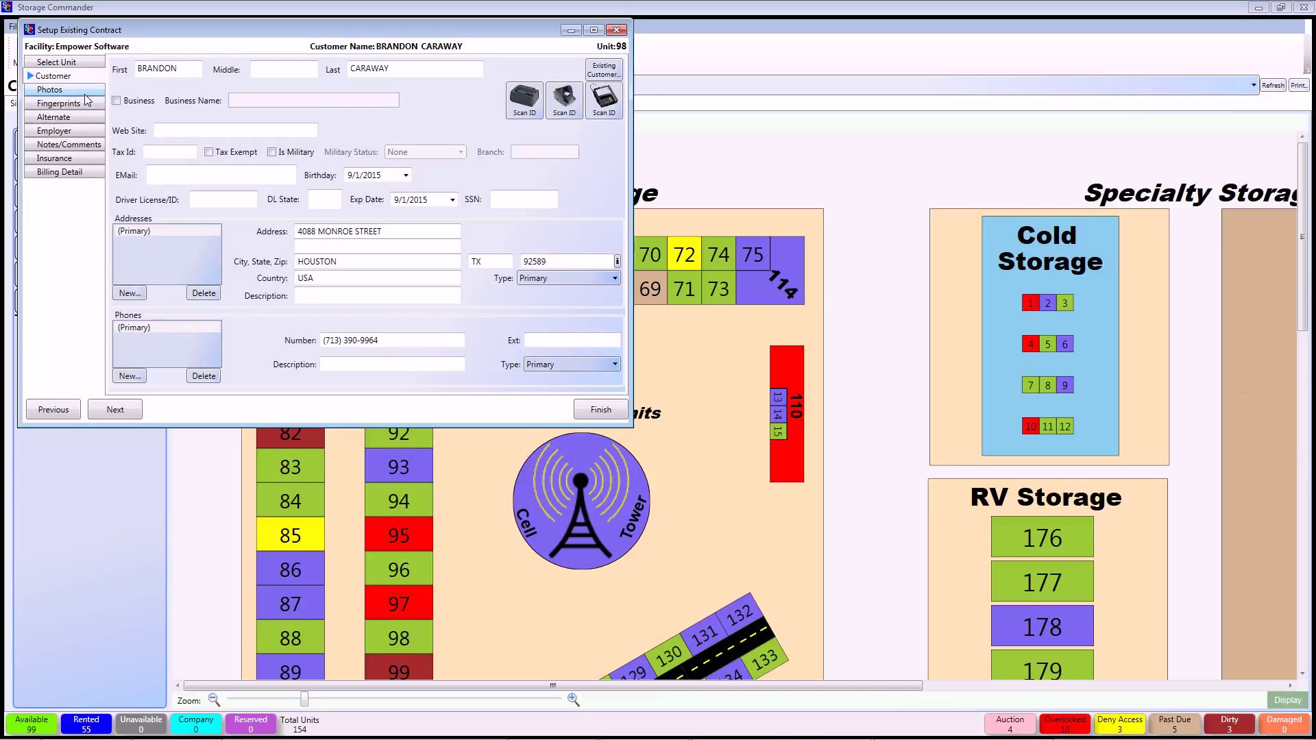
click(69, 146)
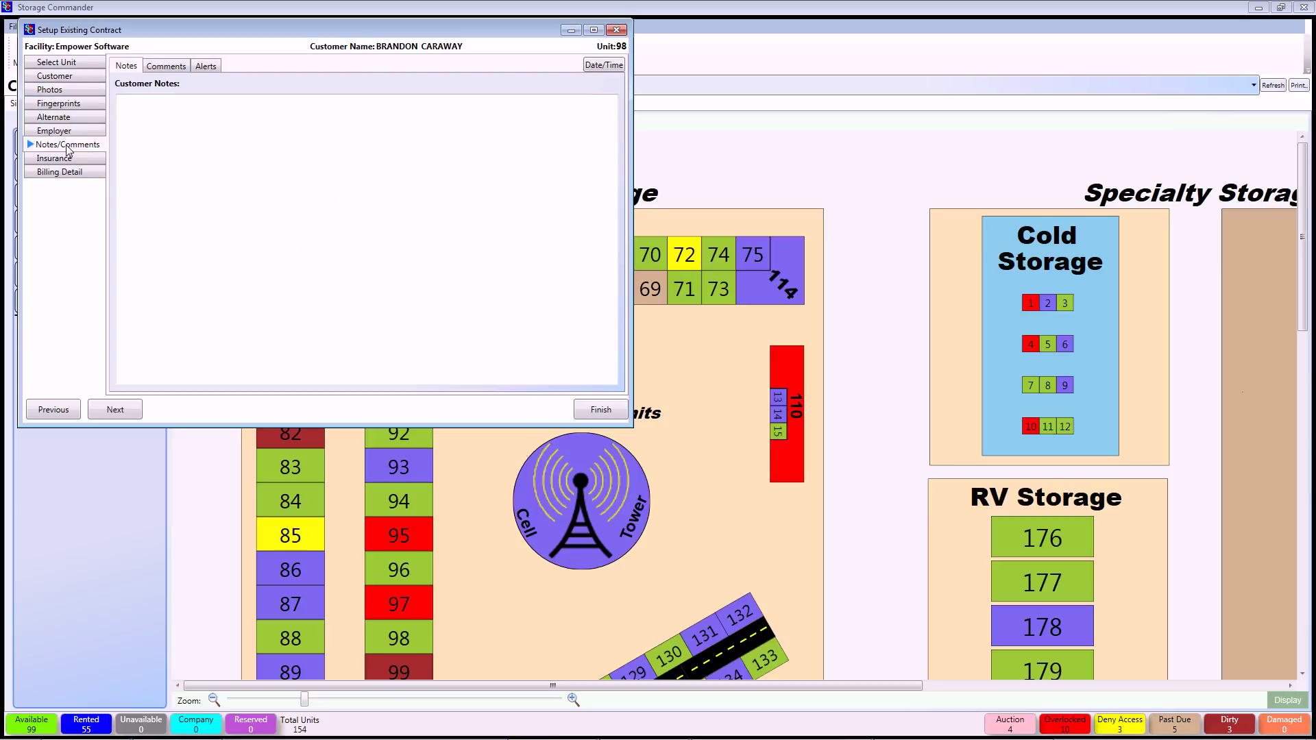
Enter 'edit me' in the customer notes and view the comments.
click(70, 146)
click(227, 129)
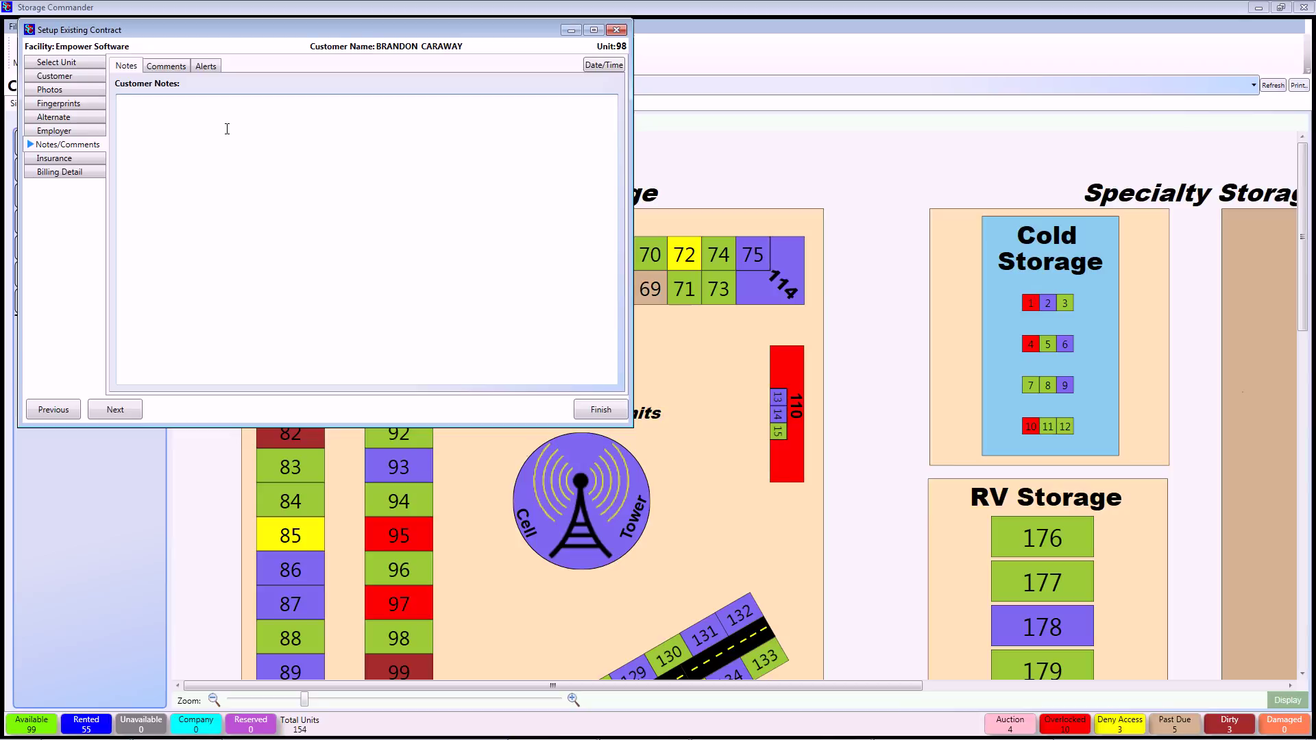
text(edit me)
click(169, 68)
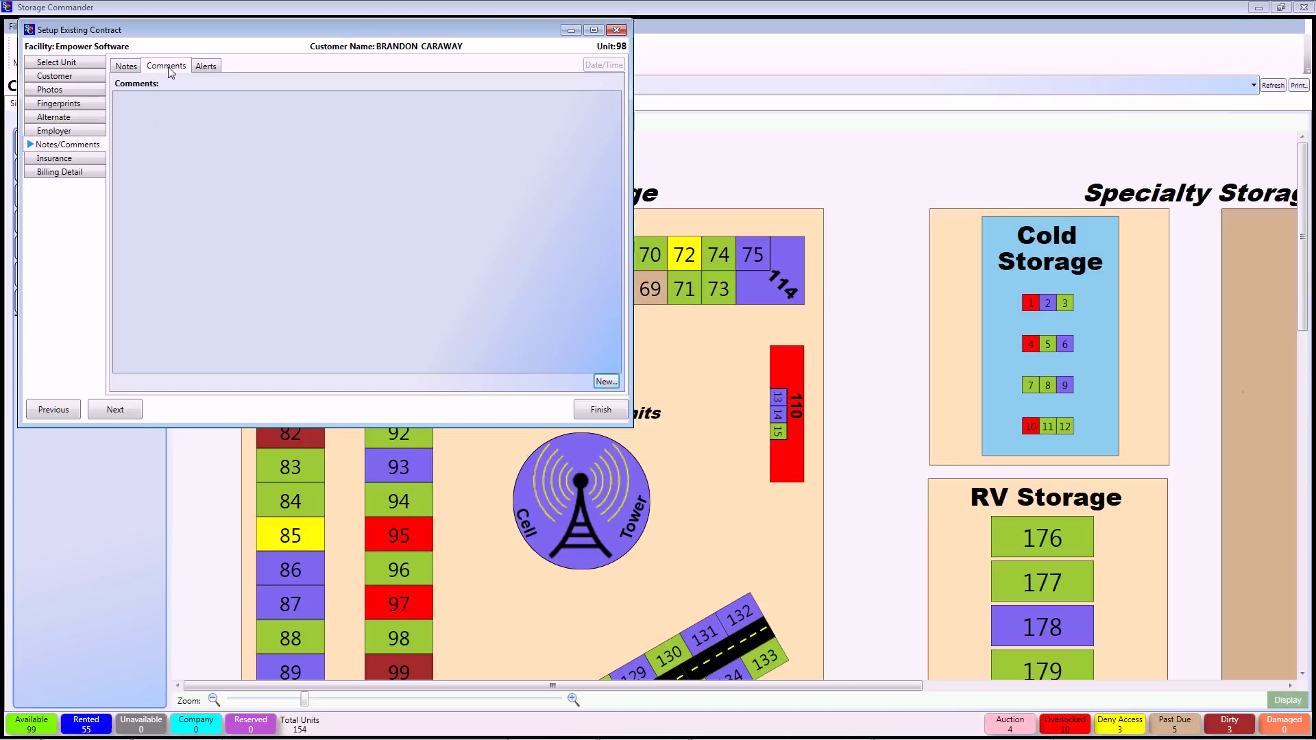
Add the alert 'Do Not Accept Checks' and review the insurance coverage options.
click(209, 66)
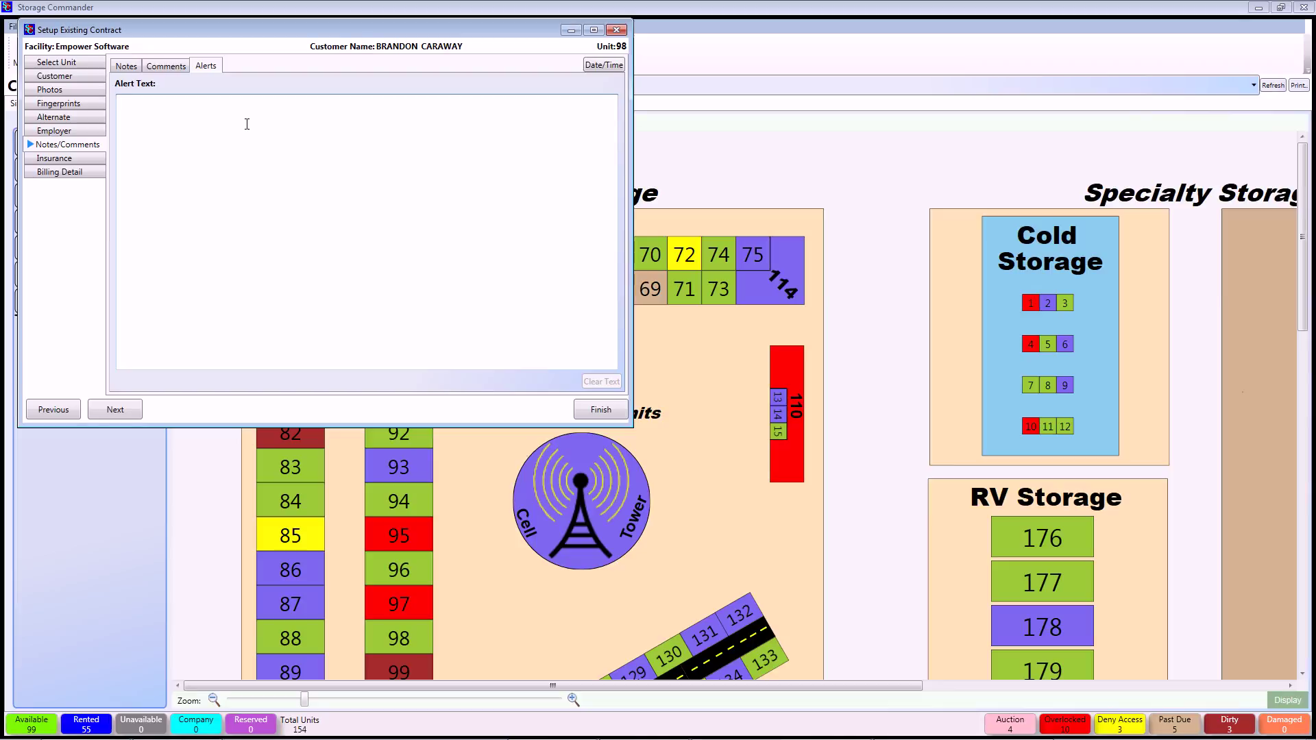
text(Do Not Accept Checks)
click(72, 160)
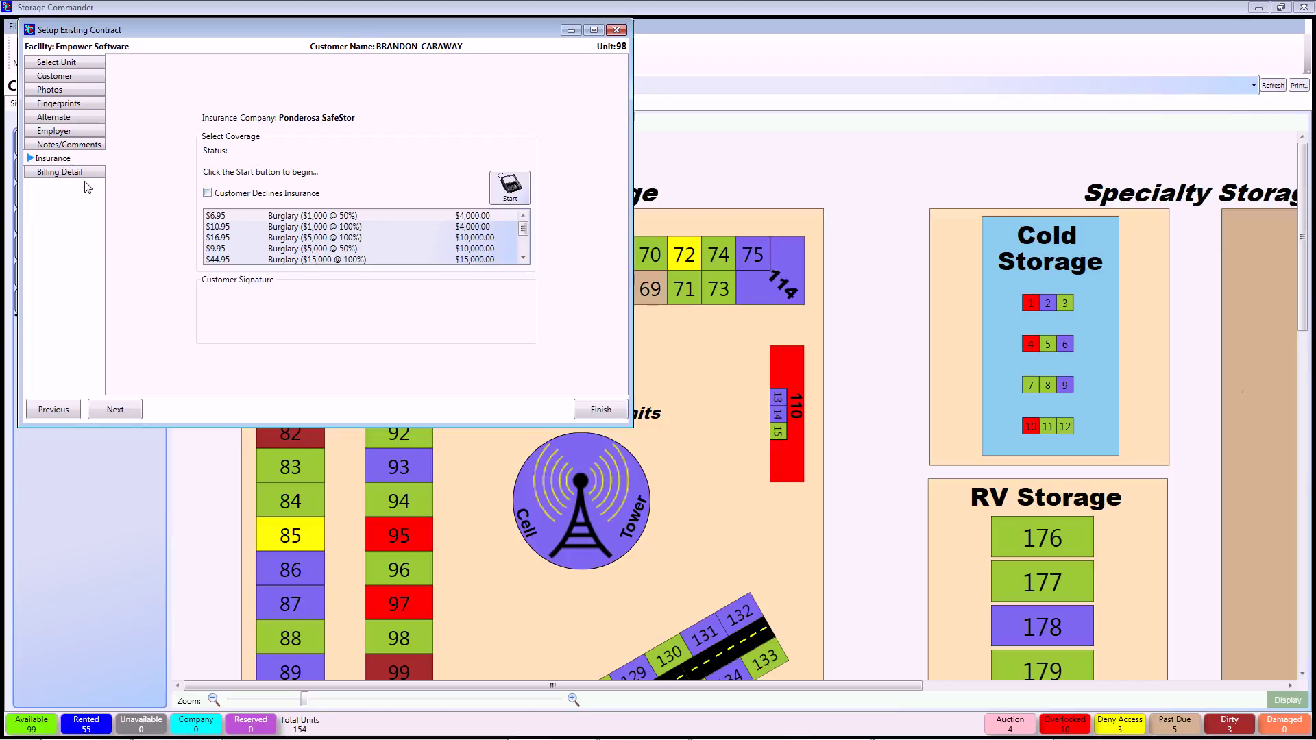
click(62, 176)
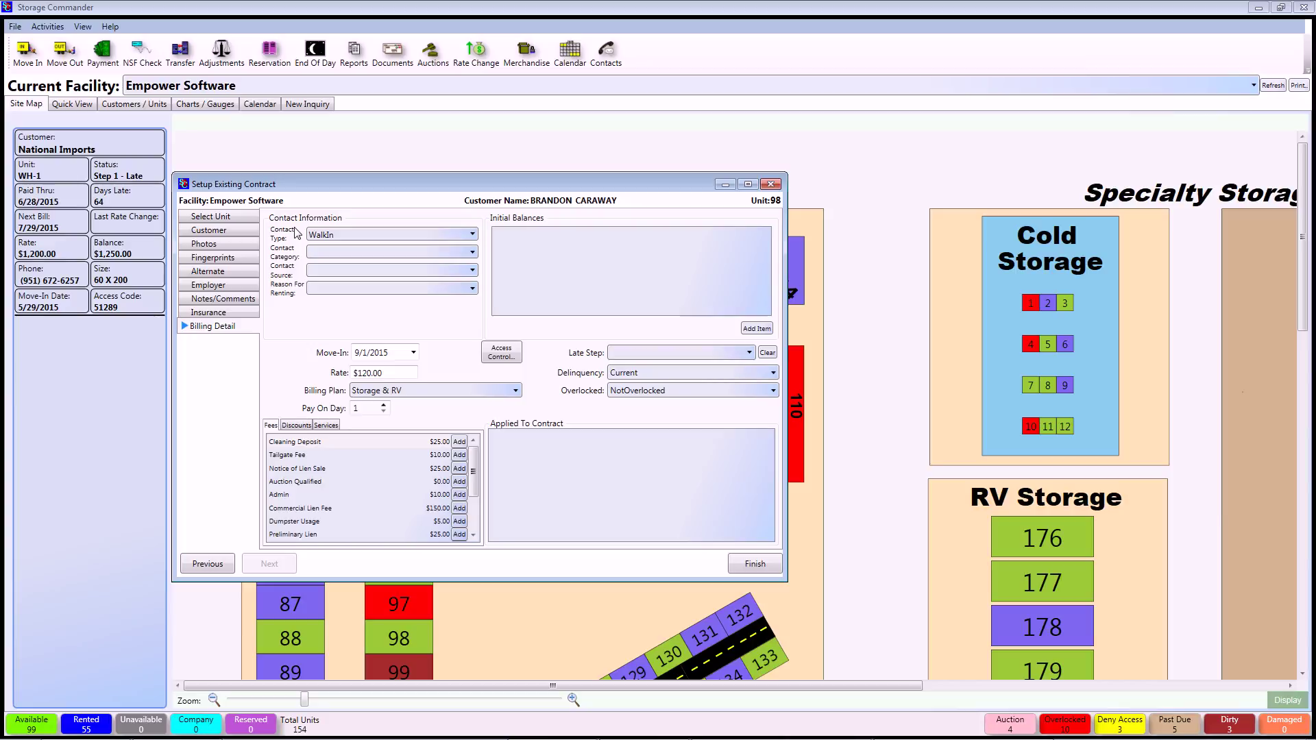
Set contact category Local Resident, contact source Drive By and reason for renting Good Security.
click(351, 253)
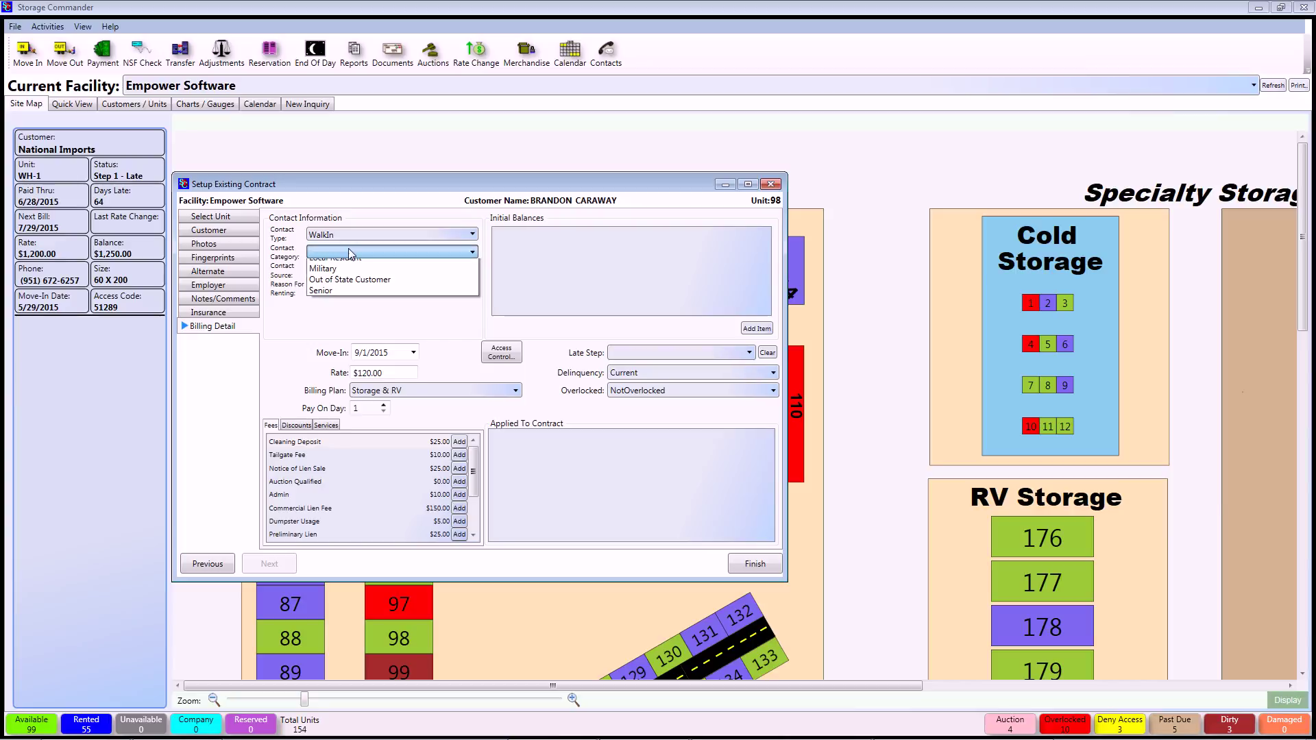
click(350, 259)
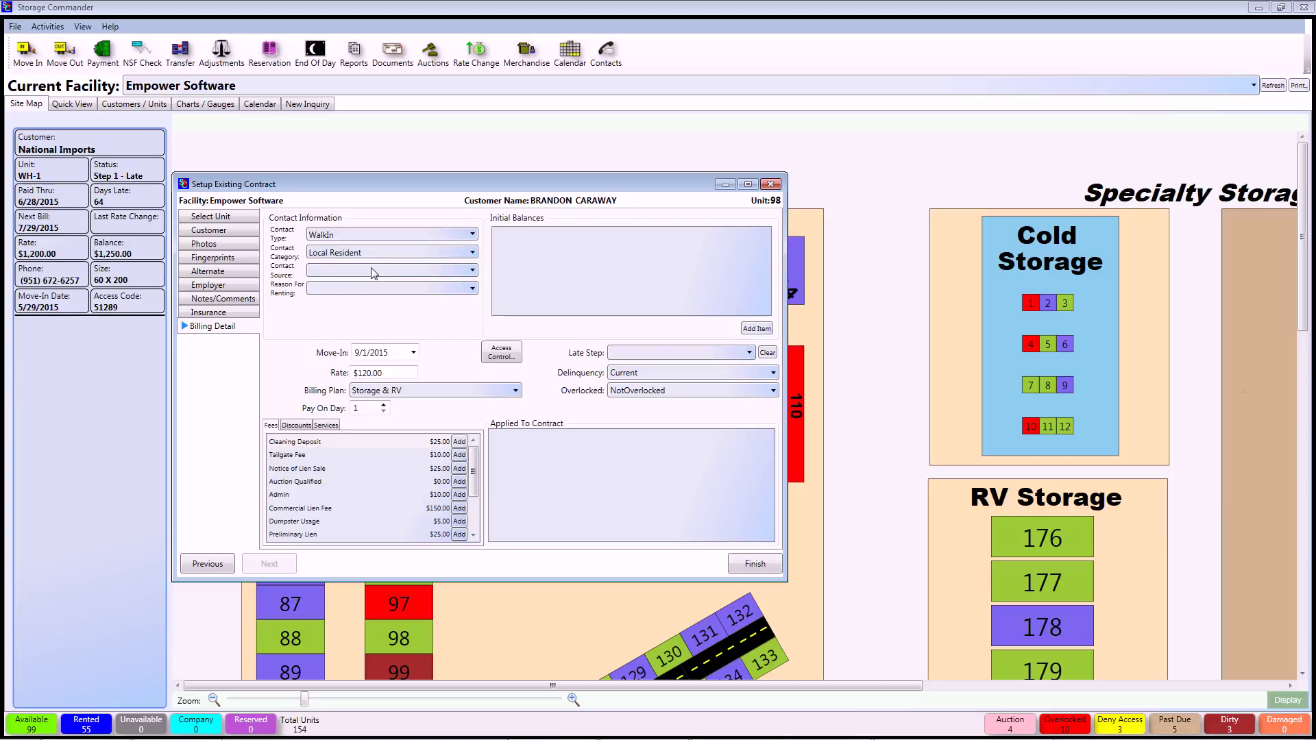
click(374, 271)
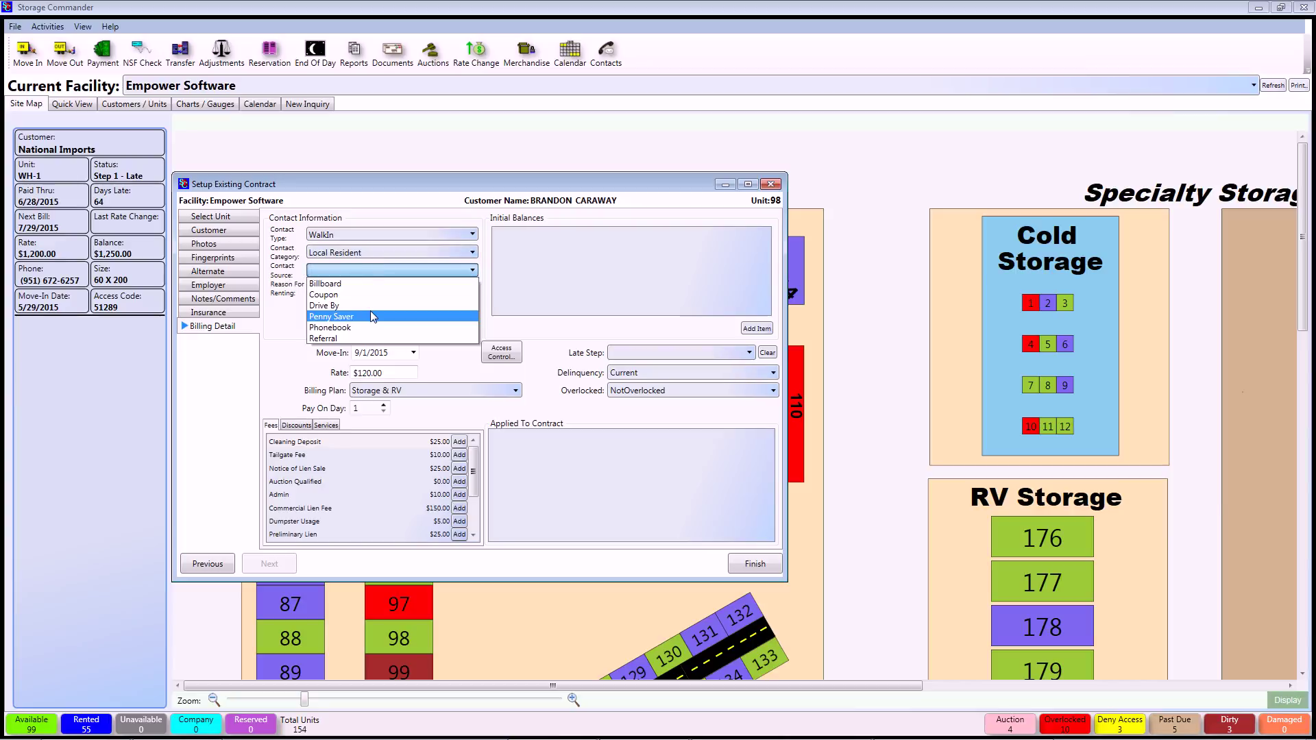
click(325, 305)
click(377, 289)
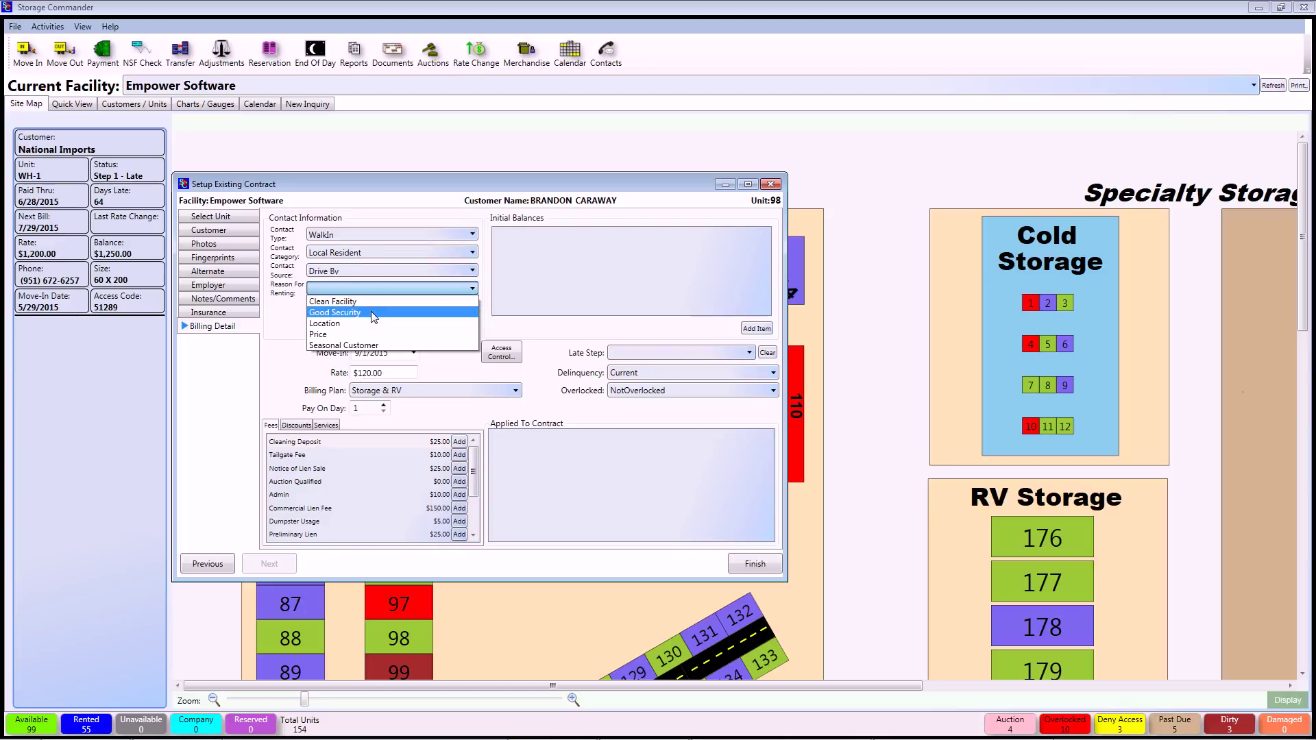
click(374, 313)
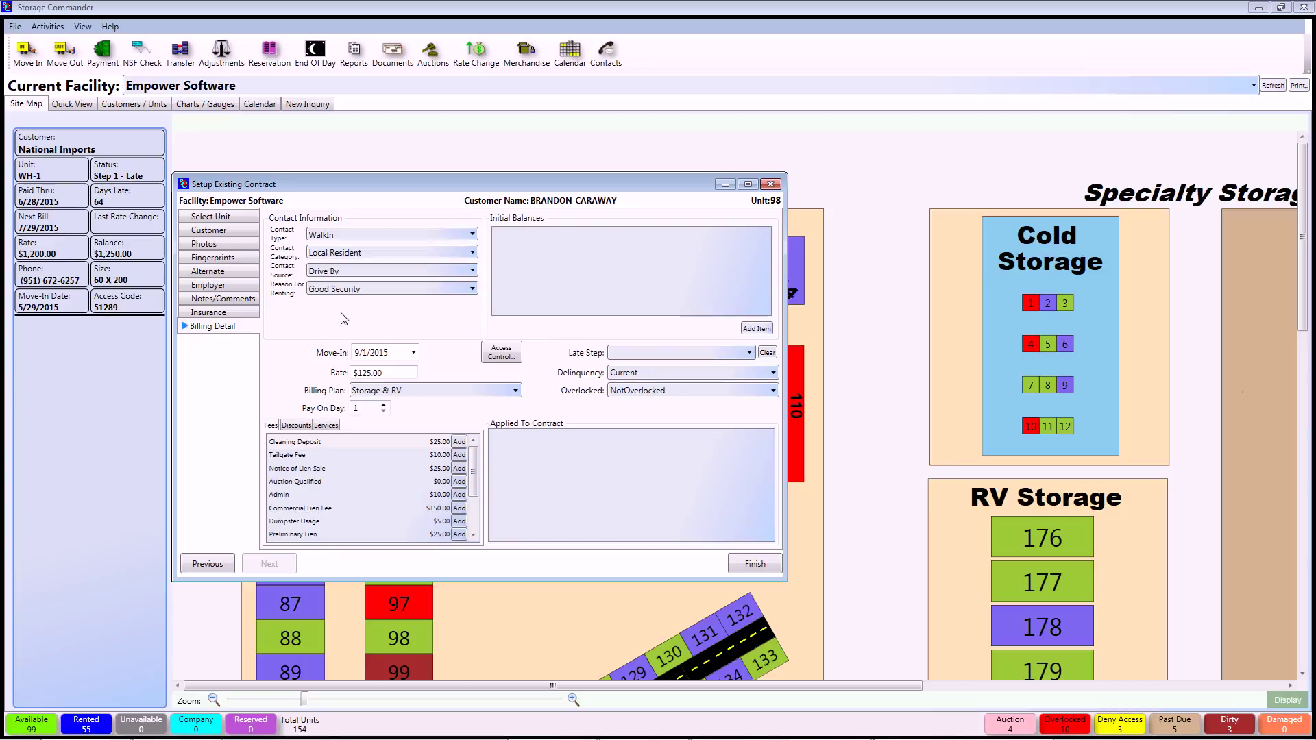
click(413, 353)
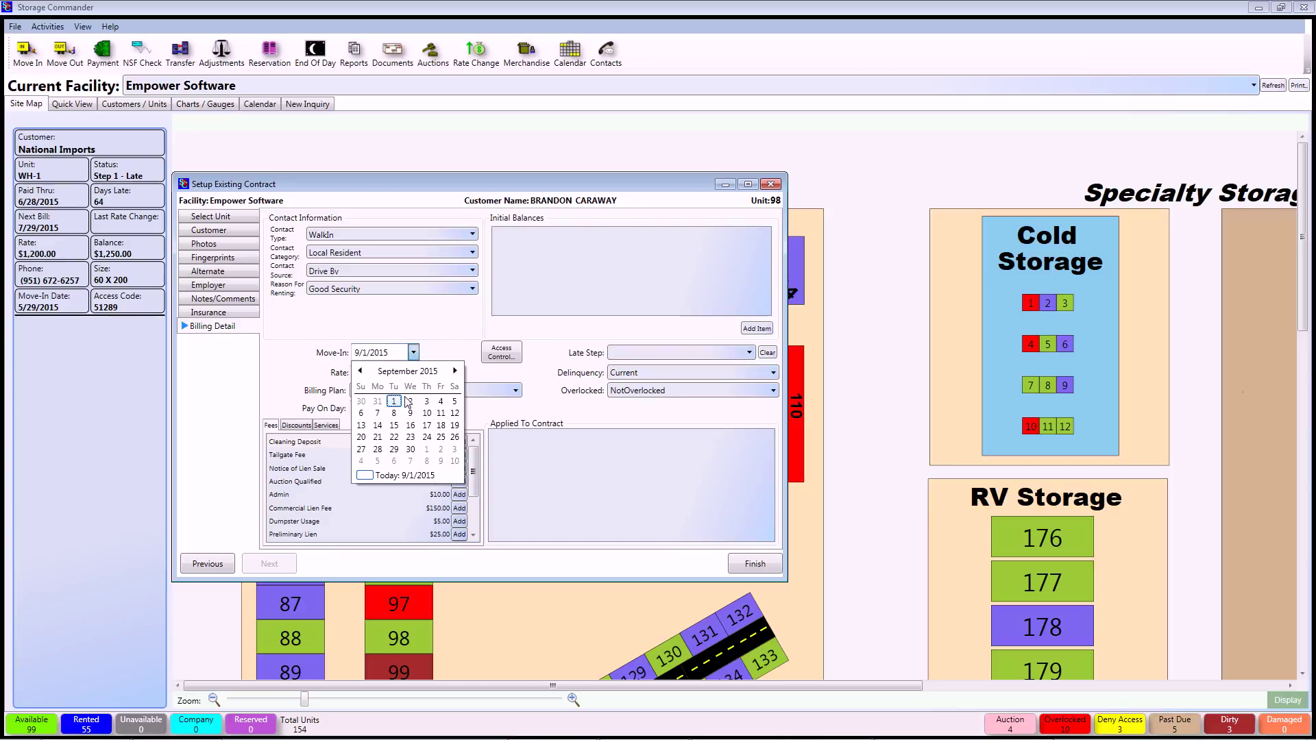
Set the move-in date to July 15, 2015, keeping the $125.00 rate and Storage & RV plan.
click(361, 371)
click(360, 370)
click(409, 402)
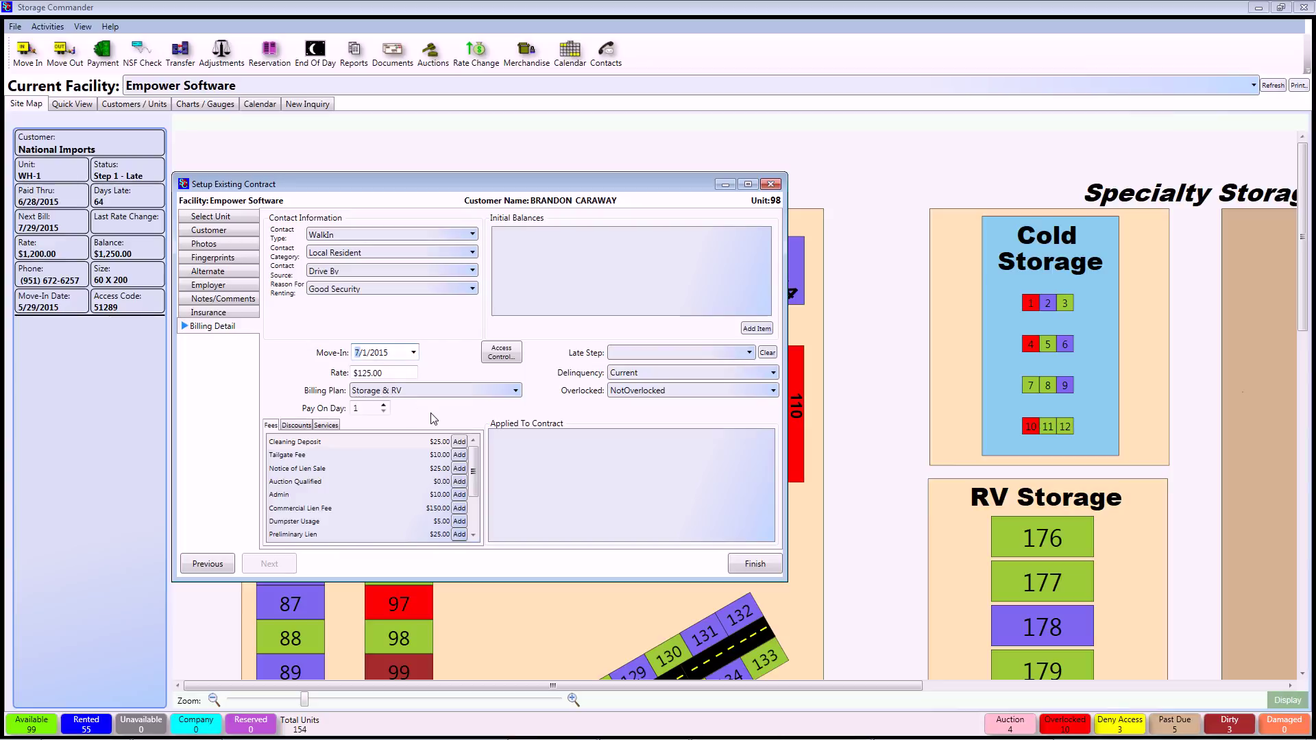
drag(353, 379, 391, 379)
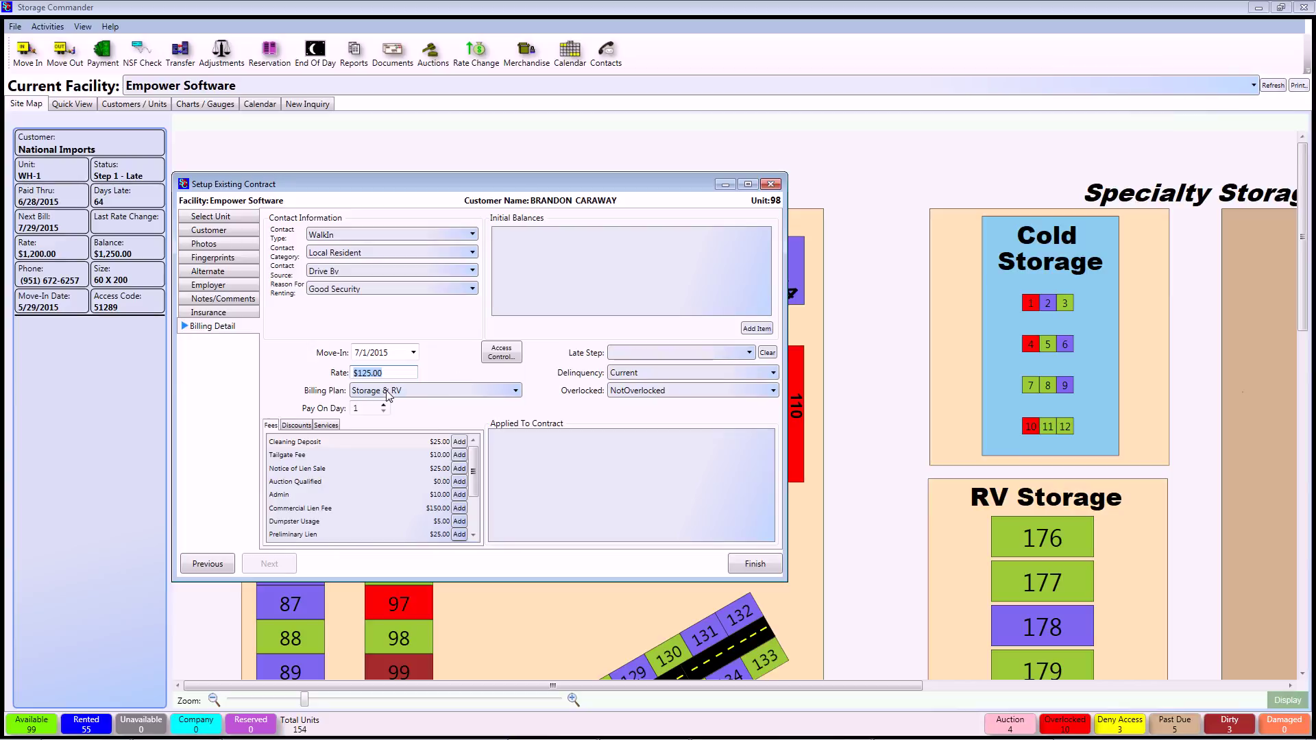
click(436, 389)
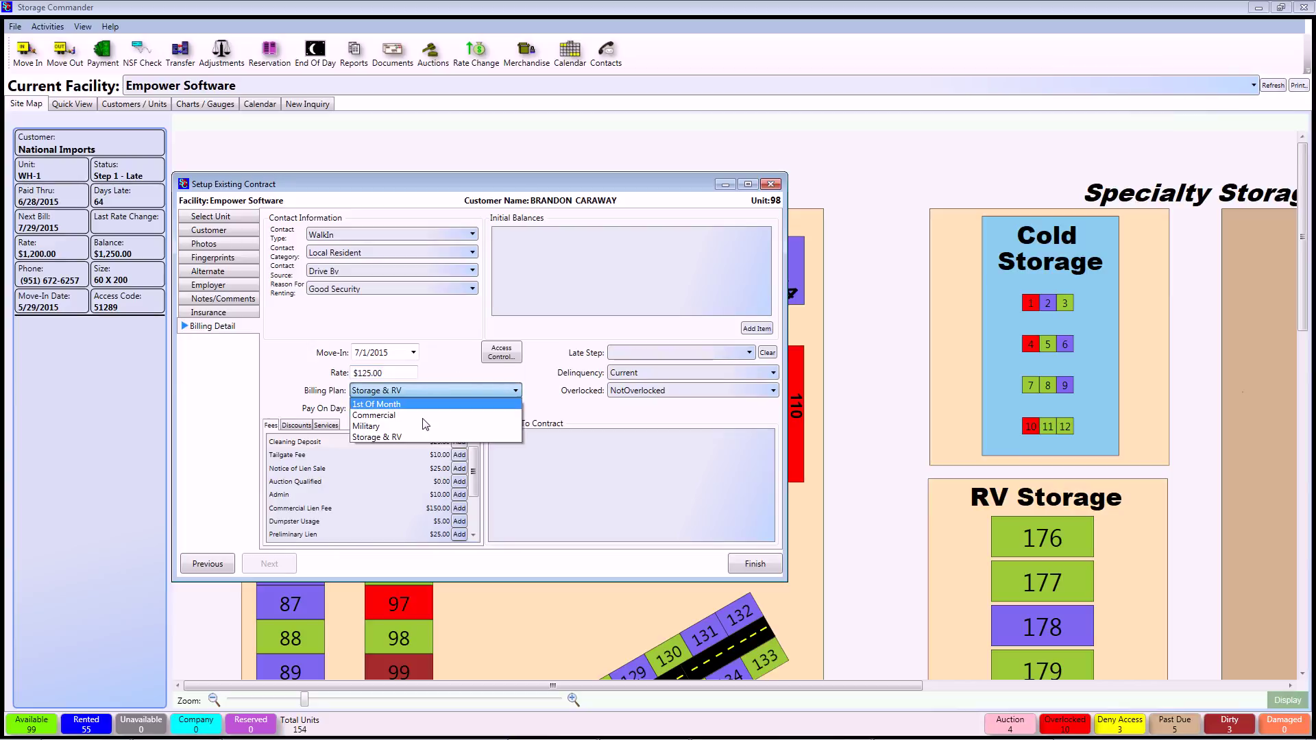
click(396, 436)
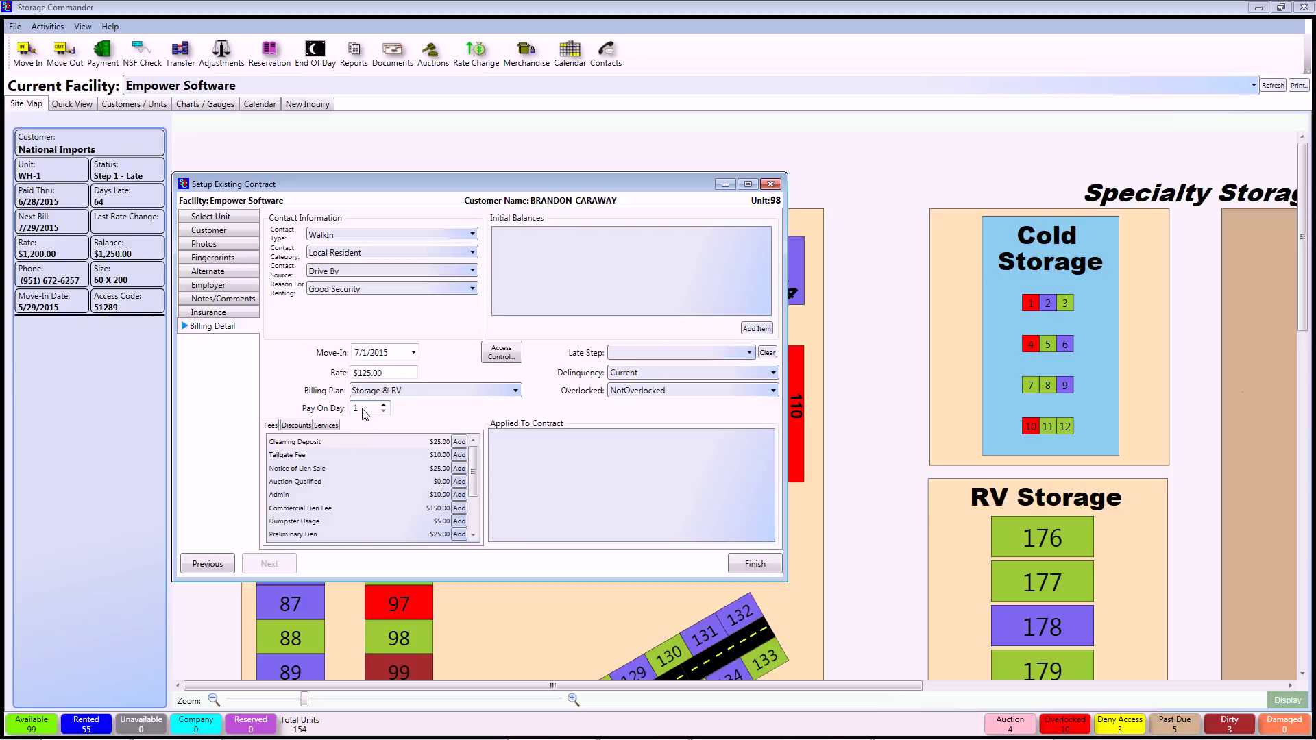
click(414, 353)
click(410, 437)
Add the First 3 Months 10% Off discount and finish the contract setup.
click(272, 427)
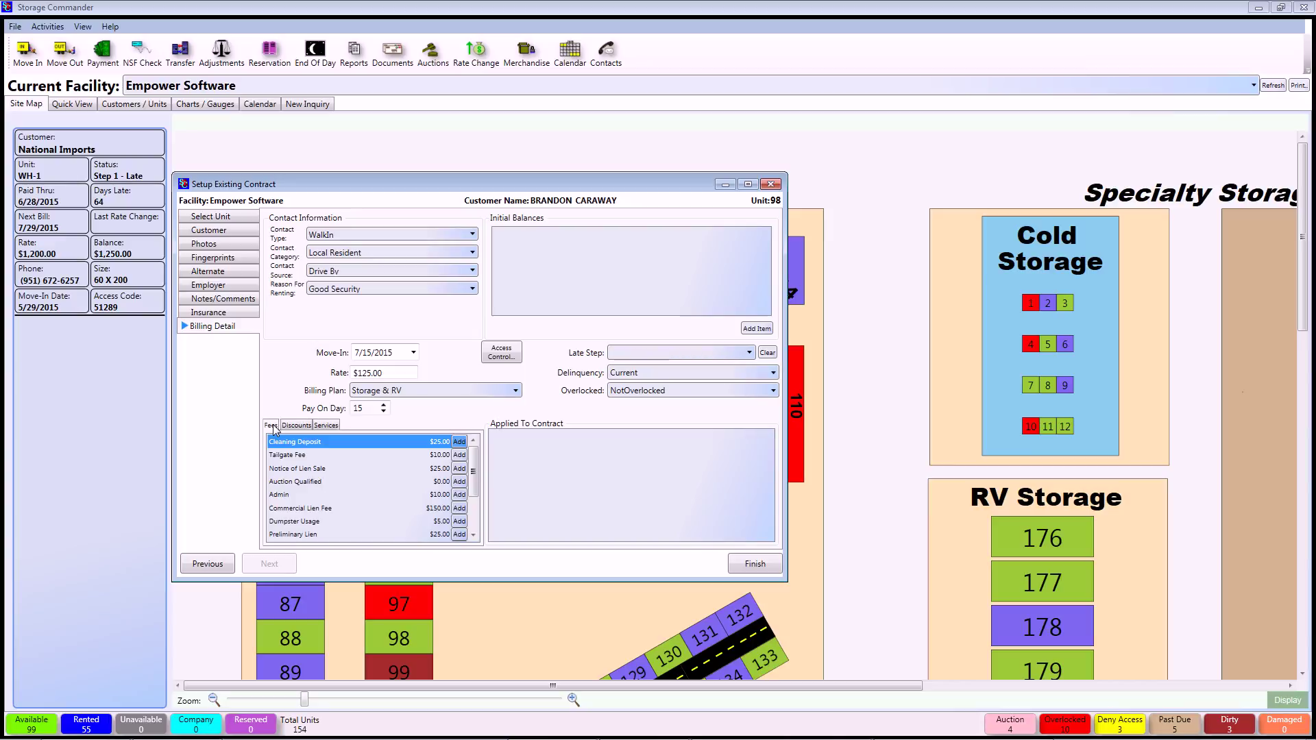
click(295, 426)
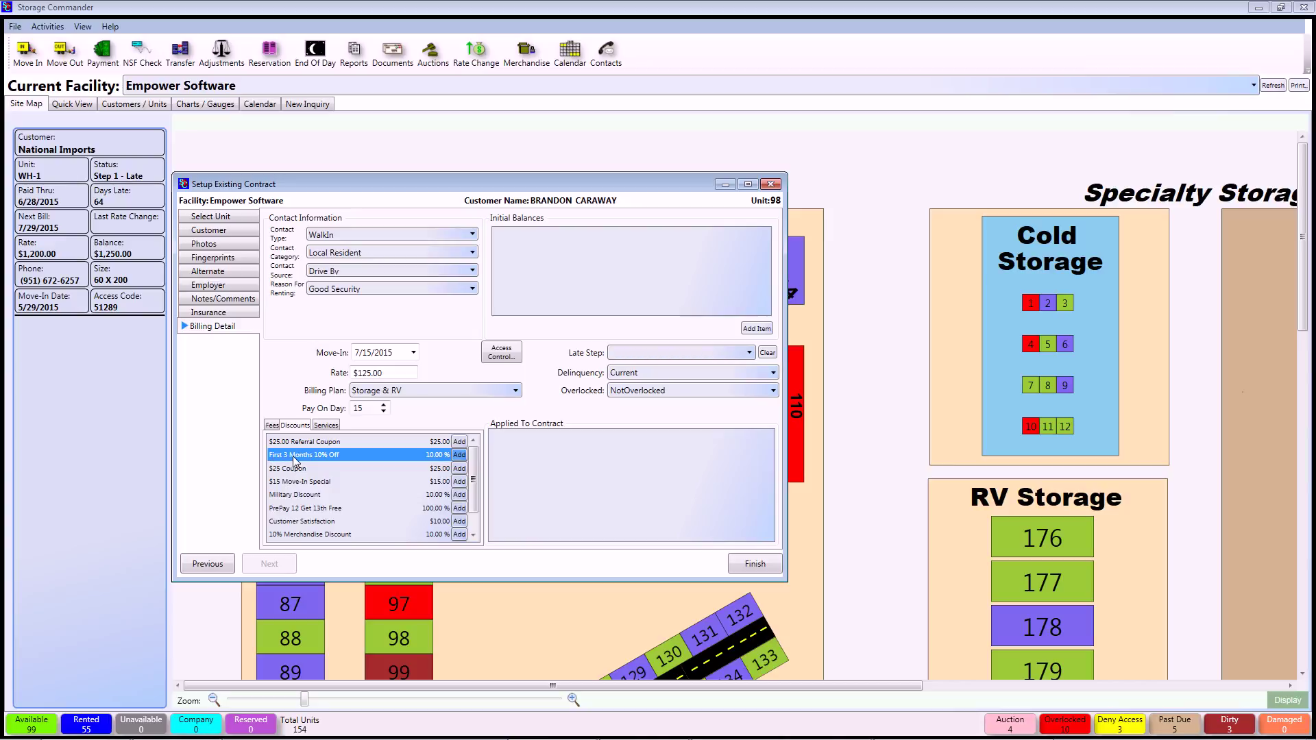
click(459, 455)
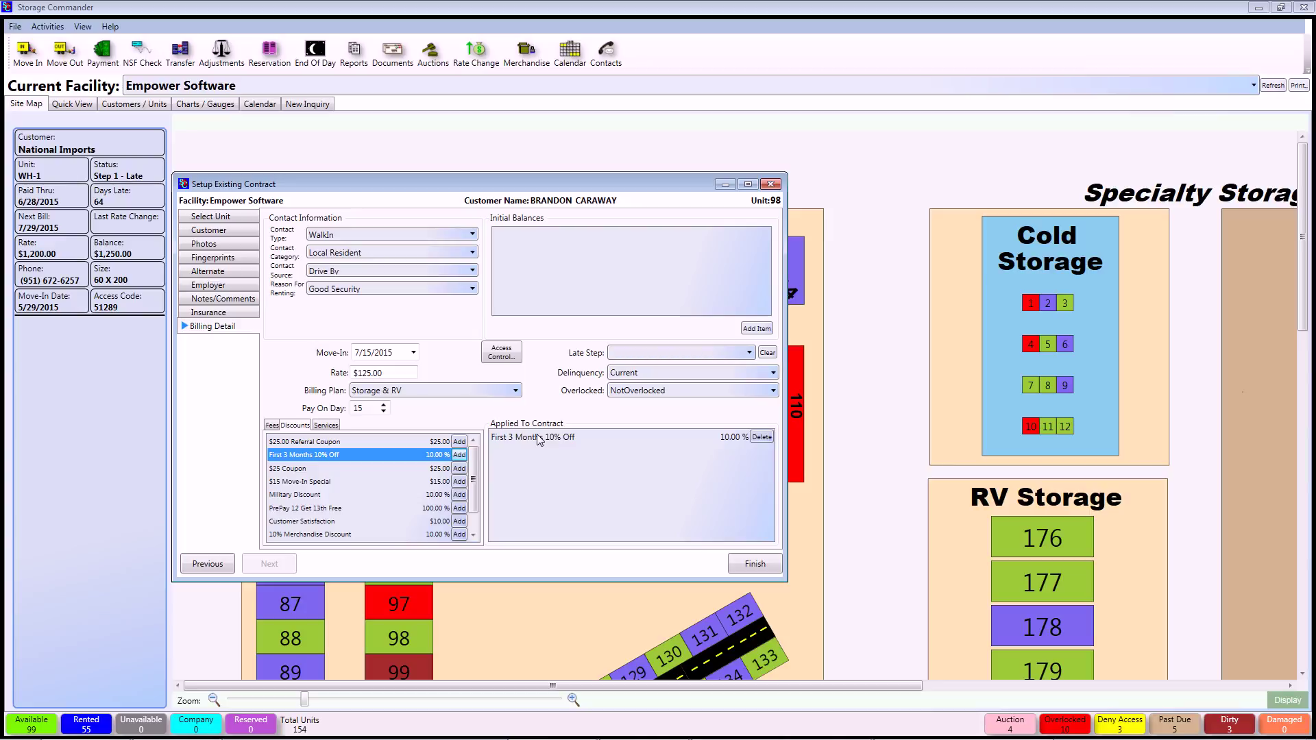
click(765, 566)
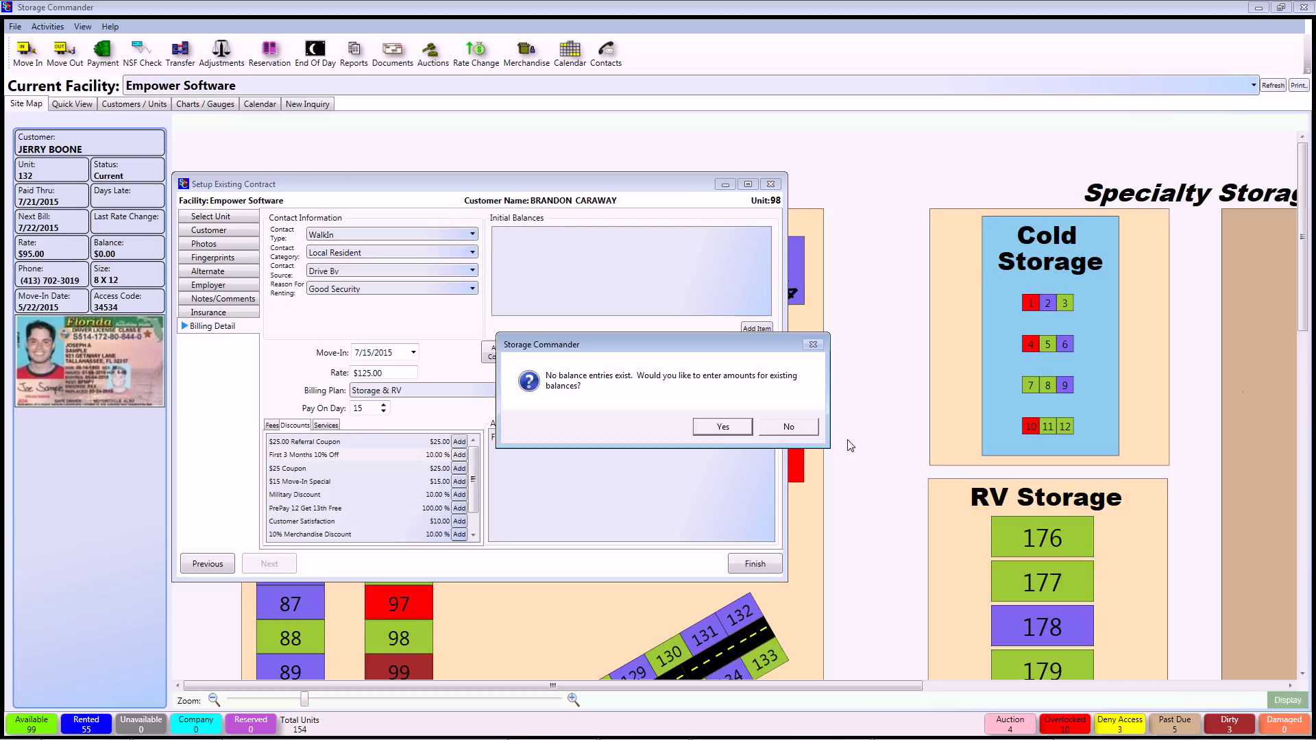
Decline entering existing balances and creating another contract, returning to the site map.
click(791, 429)
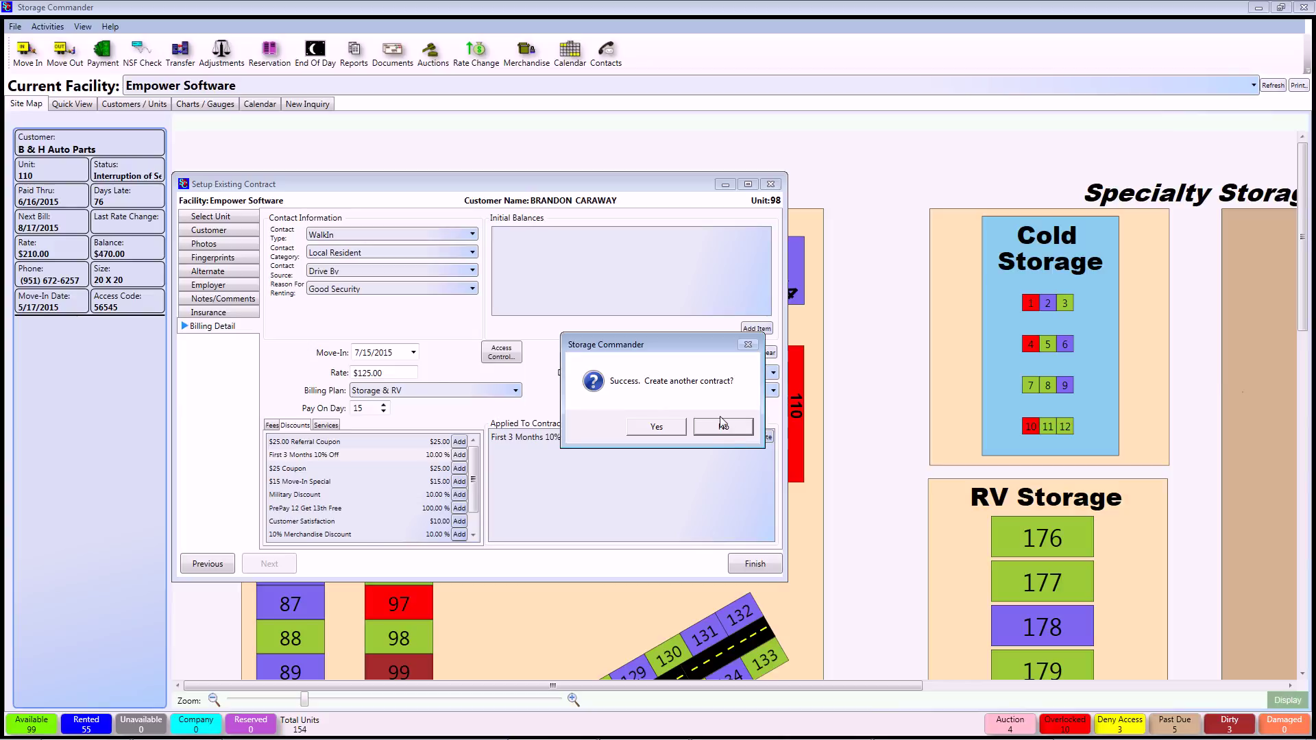
click(734, 430)
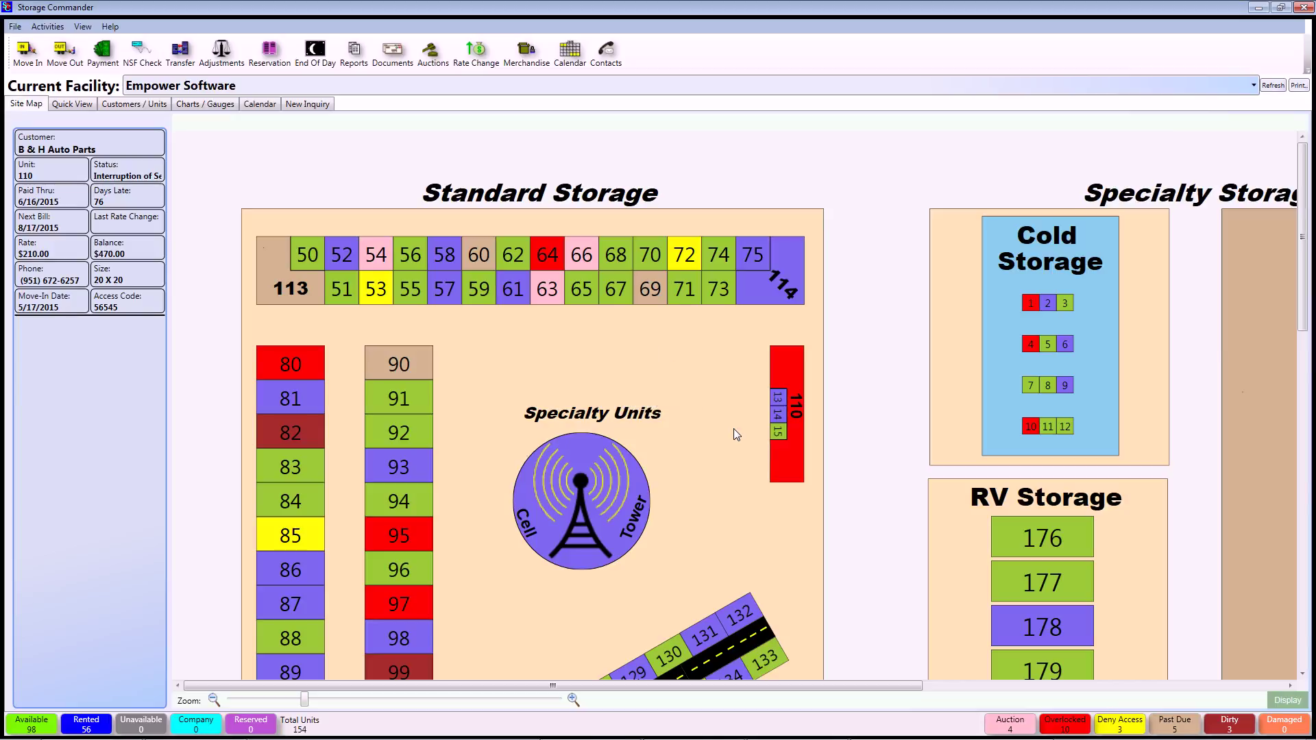